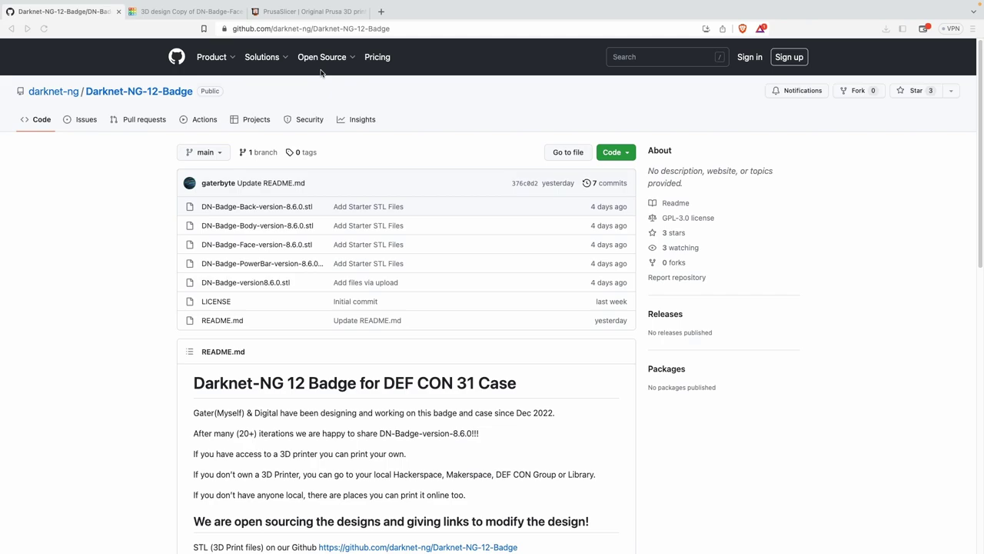
Export the GATER badge face design from Tinkercad as an STL file.
left_click(164, 11)
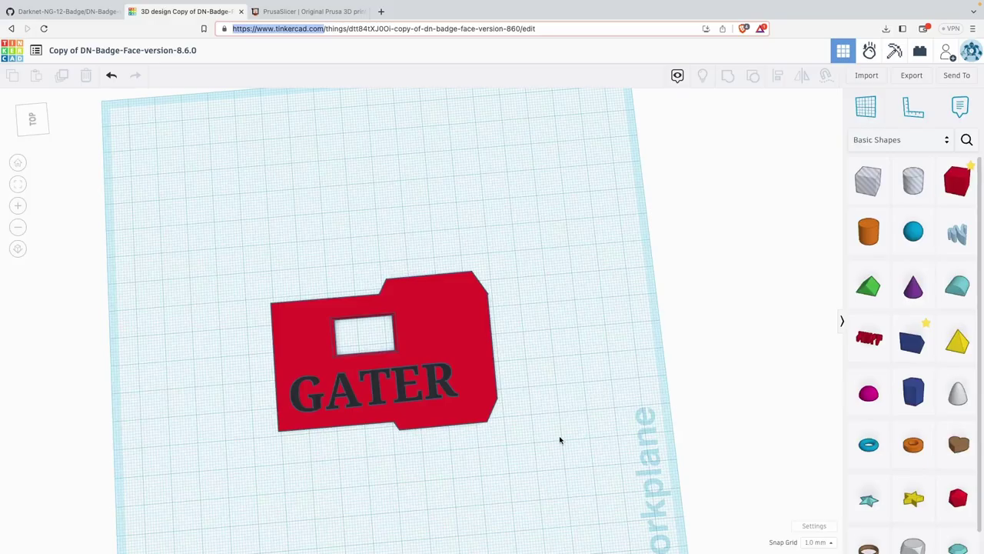
right_click_drag(561, 436, 584, 369)
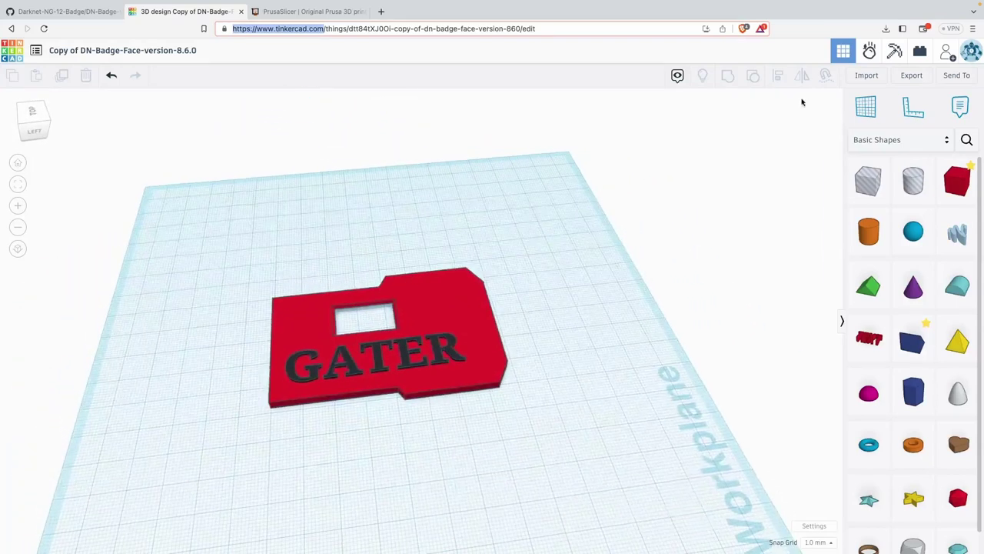
left_click(912, 74)
left_click(548, 289)
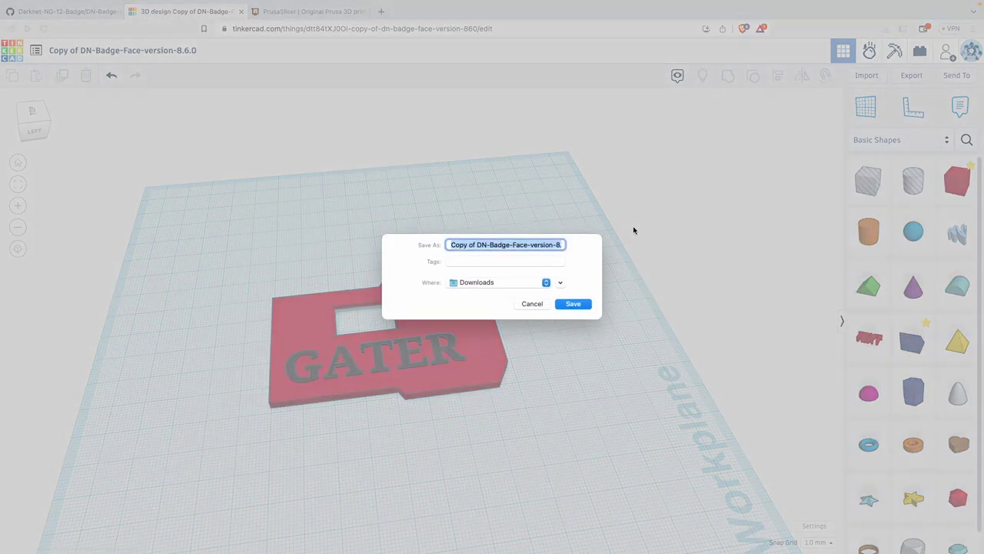
Save it as Gater-DN-Badge-Face-version-8.6.0.stl, replacing the existing file, and open it in PrusaSlicer.
left_click(468, 245)
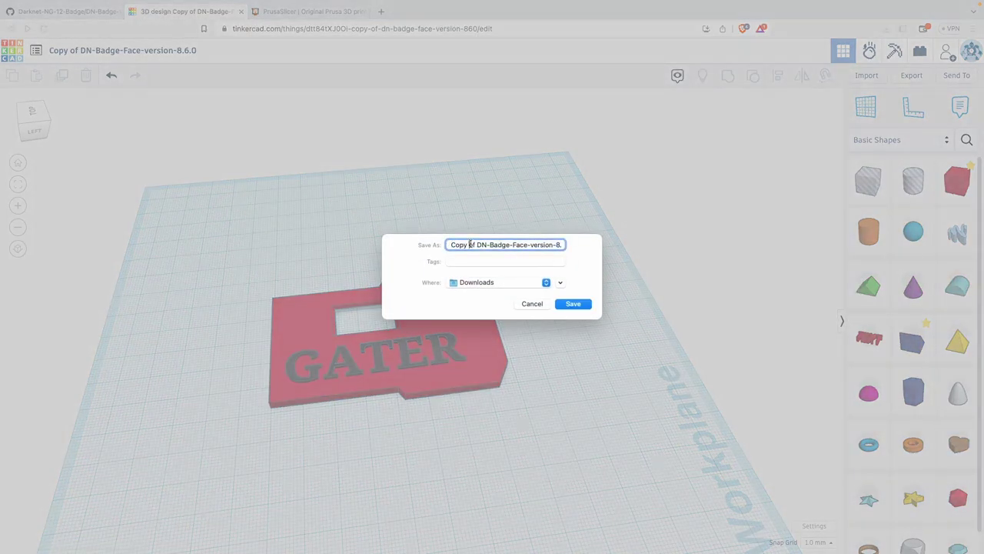
key("BackSpace")
key("BackSpace")
key("BackSpace")
key("BackSpace")
key("BackSpace")
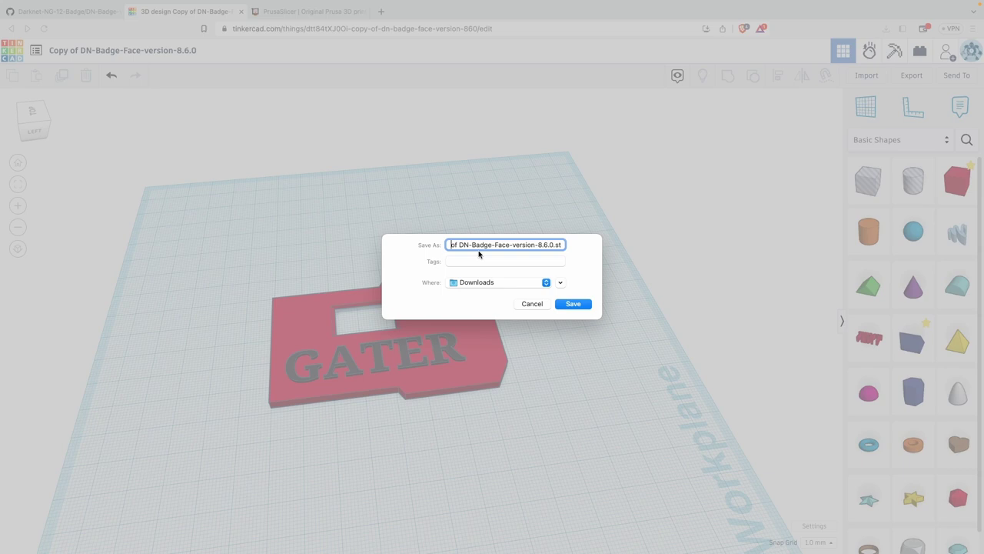
type("Gater")
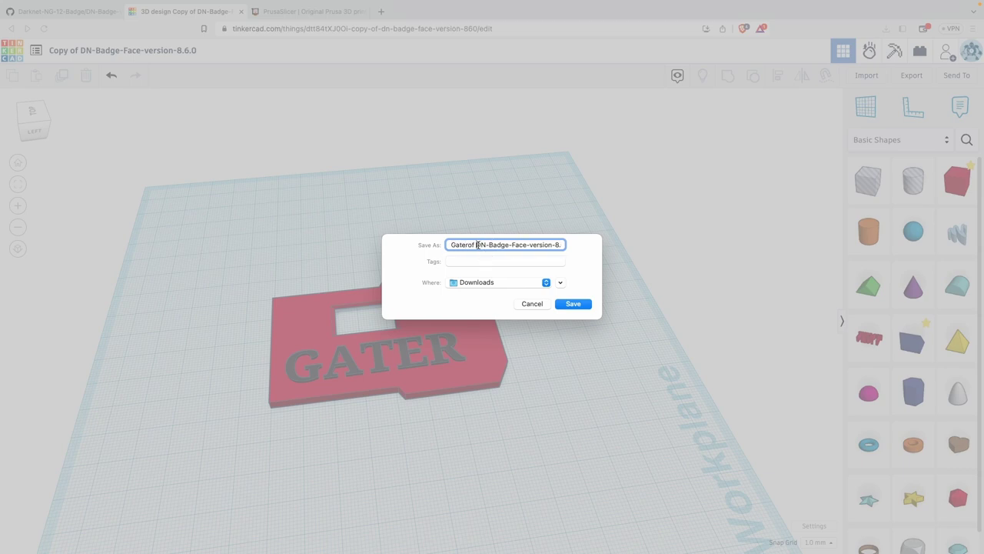
left_click(478, 244)
key("BackSpace")
key("BackSpace")
key("BackSpace")
type("-")
left_click(574, 303)
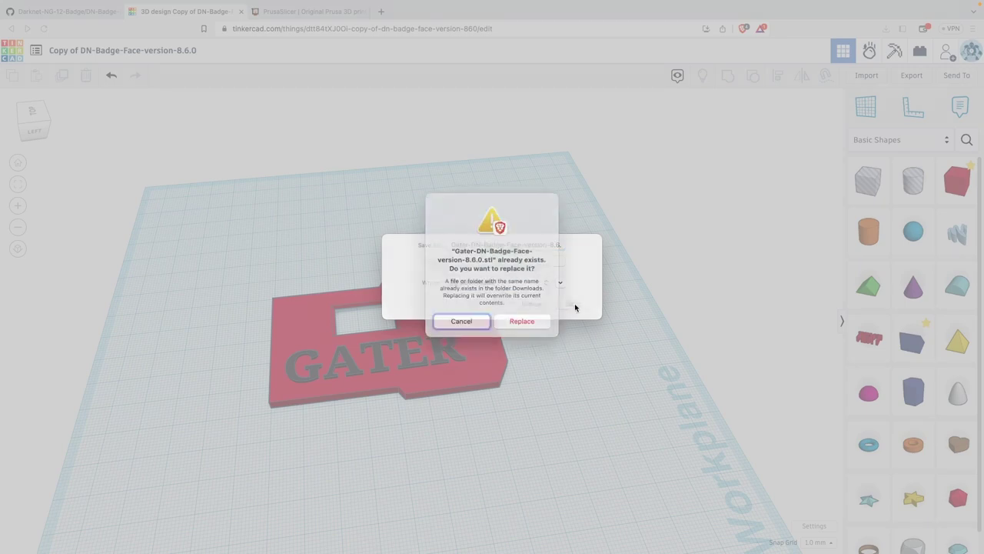
left_click(521, 333)
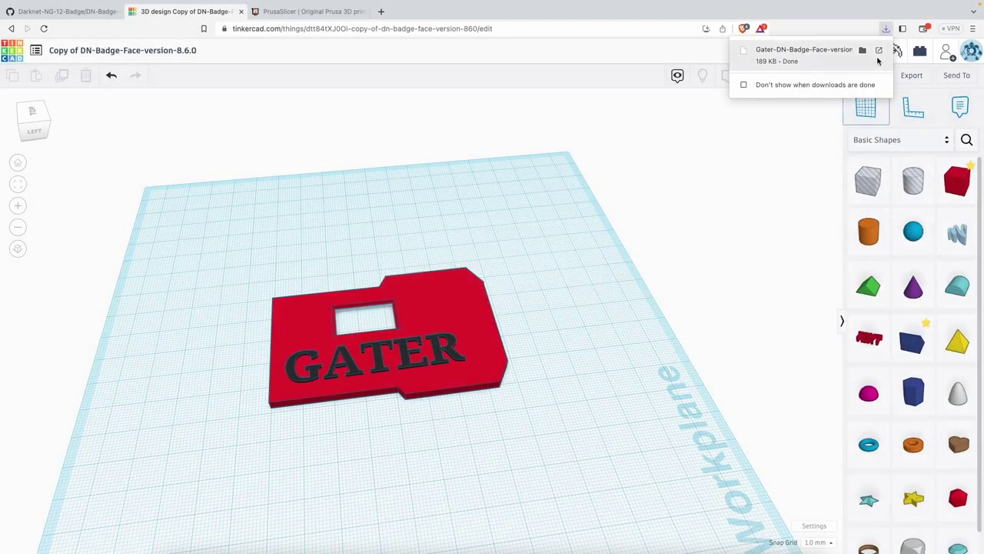
left_click(805, 52)
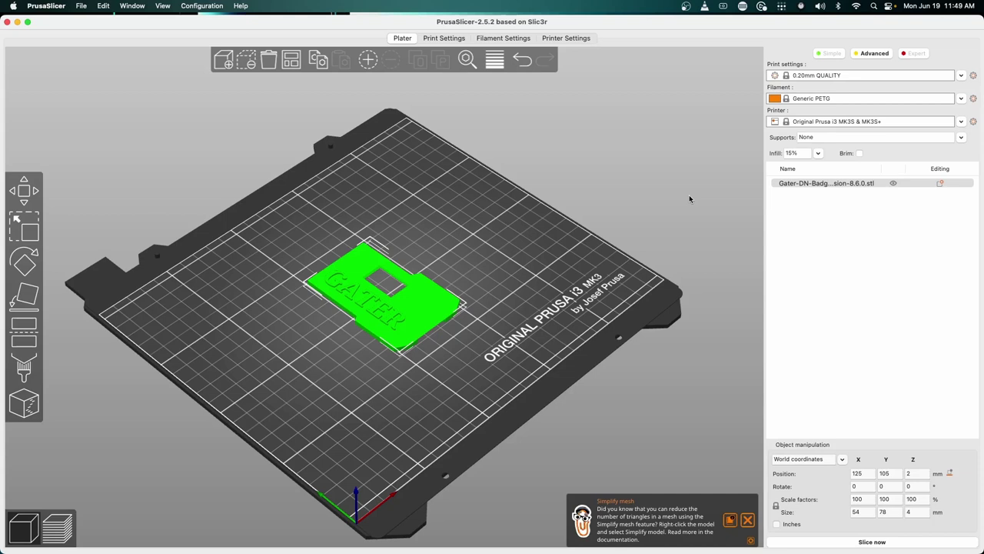
Orbit, zoom and pan around the loaded badge to inspect it from all sides, including underneath.
left_click_drag(460, 381, 509, 364)
key("z")
scroll(505, 370, "down", 10)
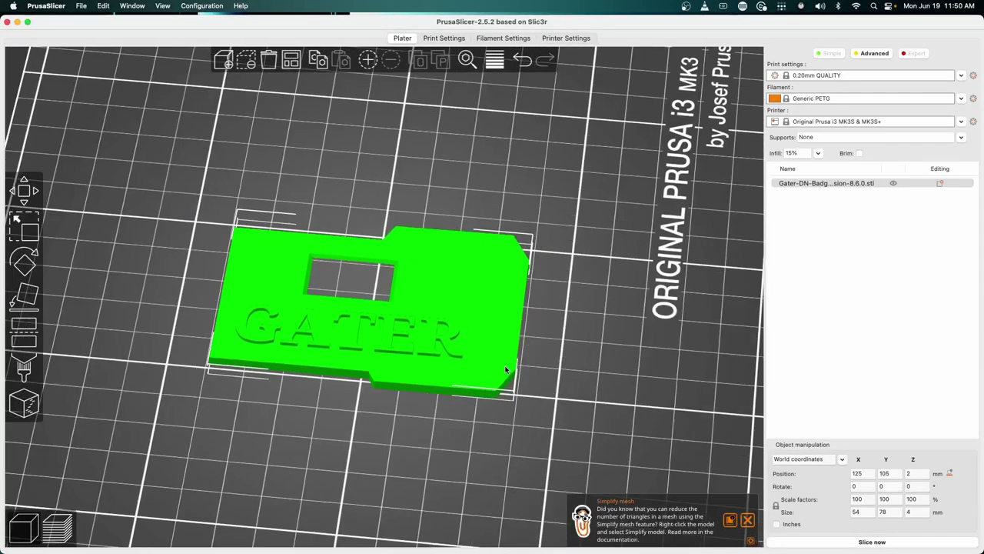
scroll(506, 370, "down", 3)
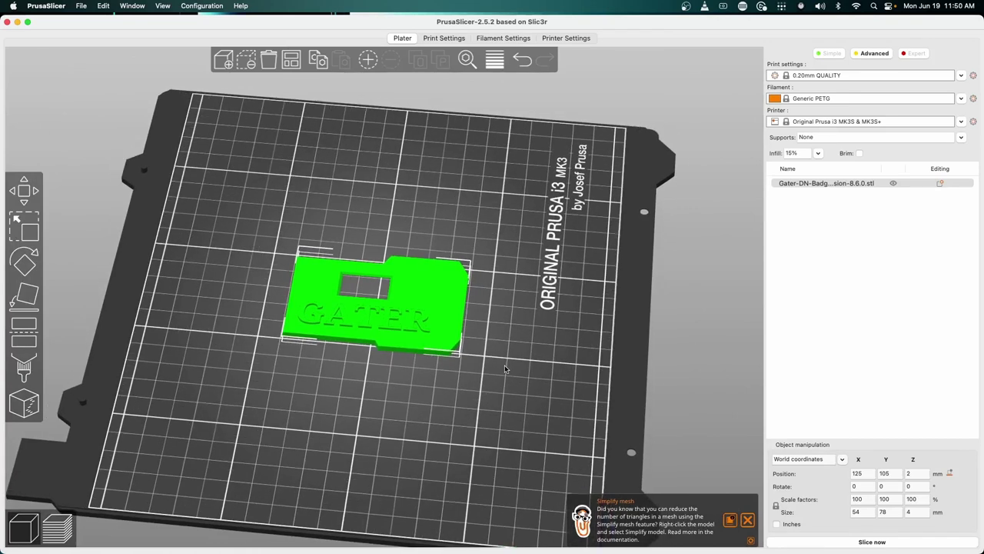
middle_click_drag(517, 346, 429, 322)
left_click_drag(429, 321, 521, 323)
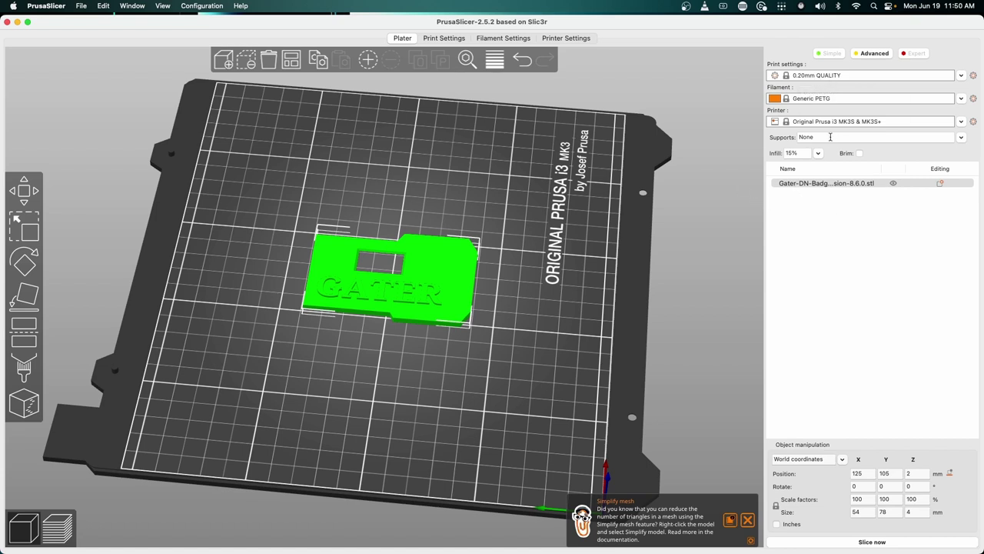
scroll(493, 301, "up", 5)
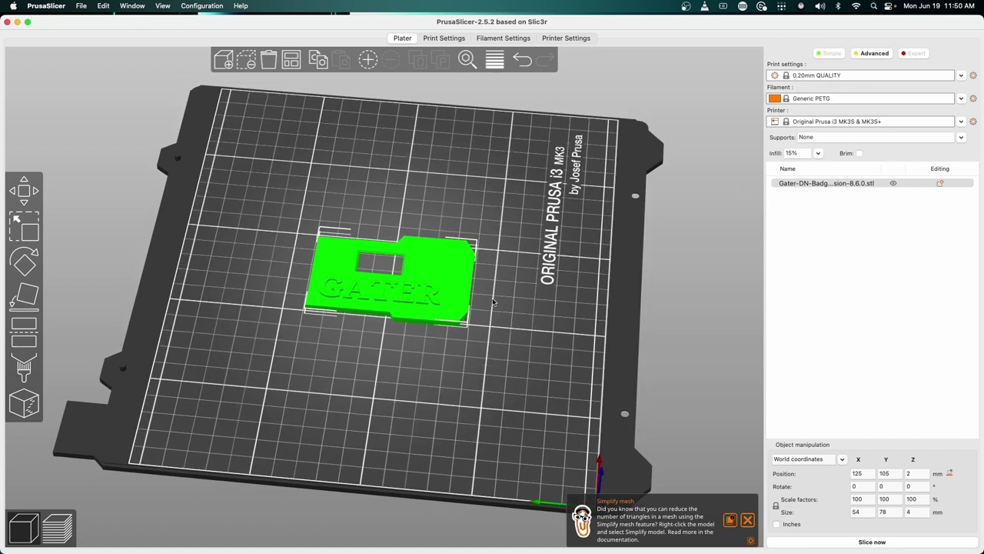
scroll(568, 350, "up", 1)
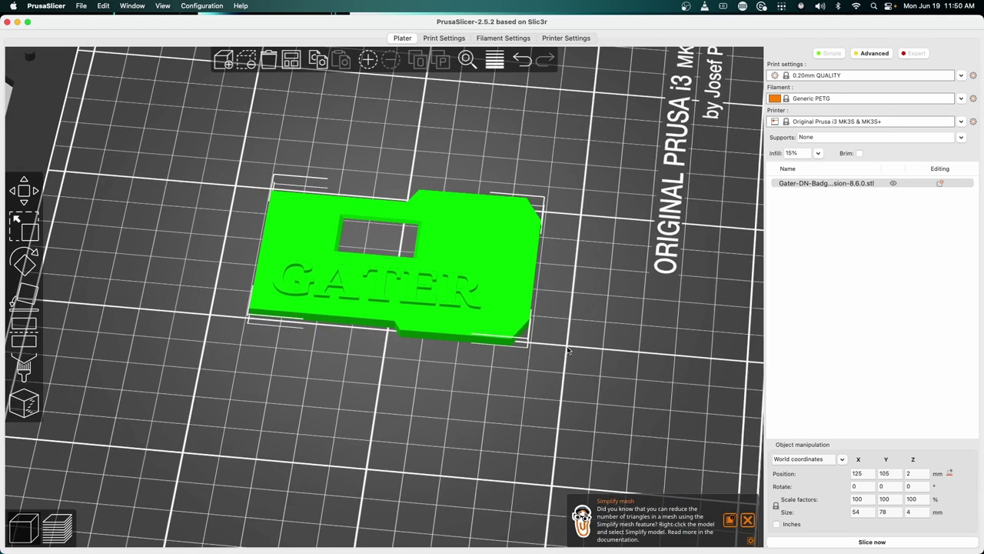
left_click_drag(568, 351, 529, 279)
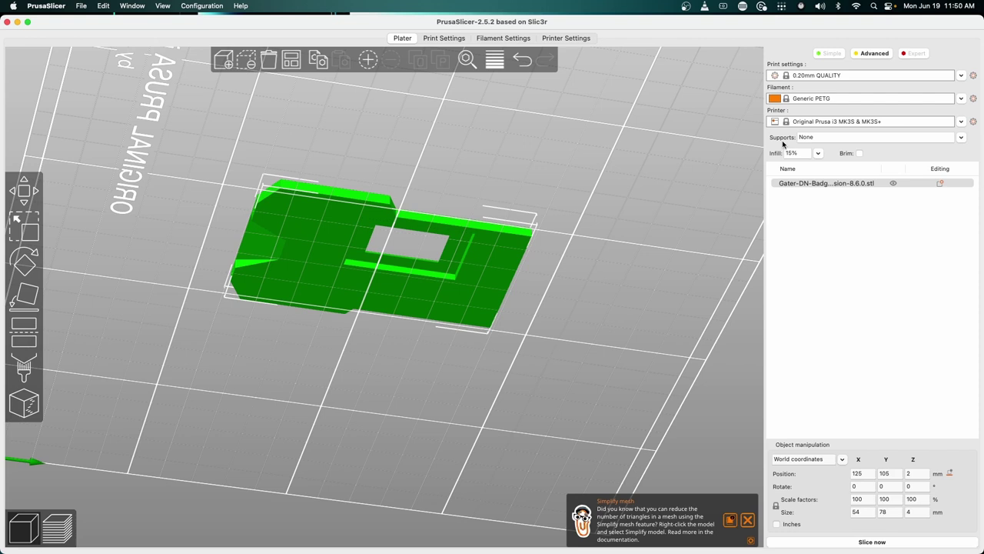
left_click(960, 137)
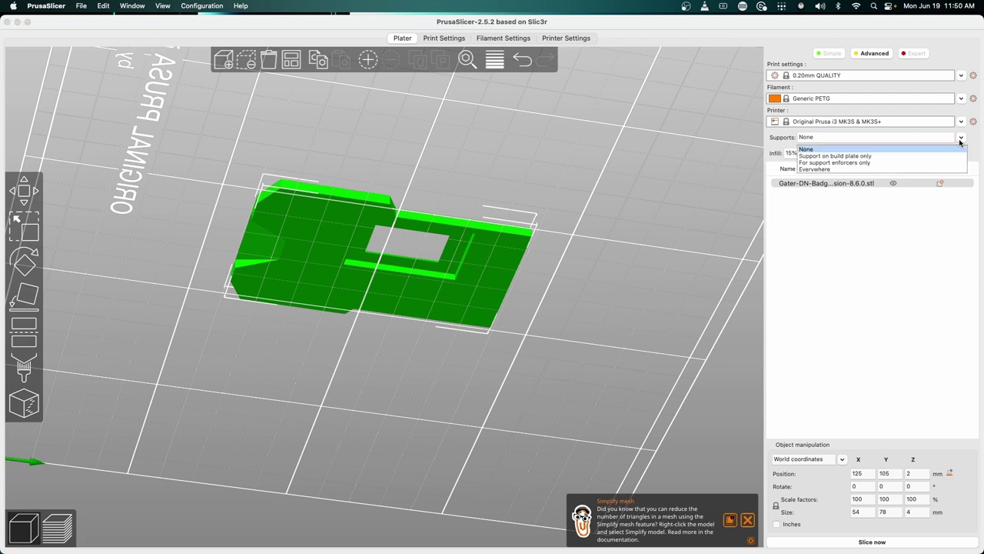
left_click(888, 170)
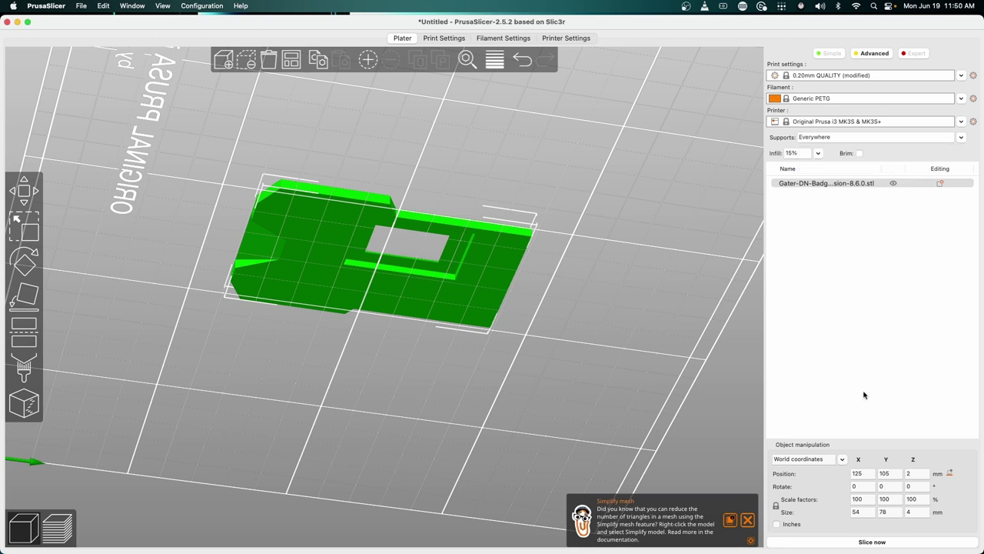
left_click(878, 545)
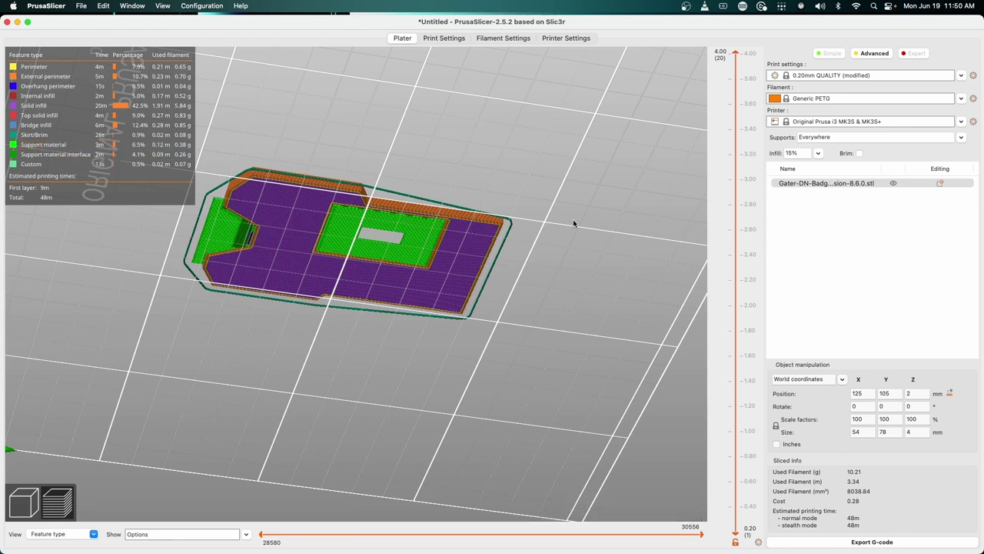
left_click_drag(573, 220, 446, 291)
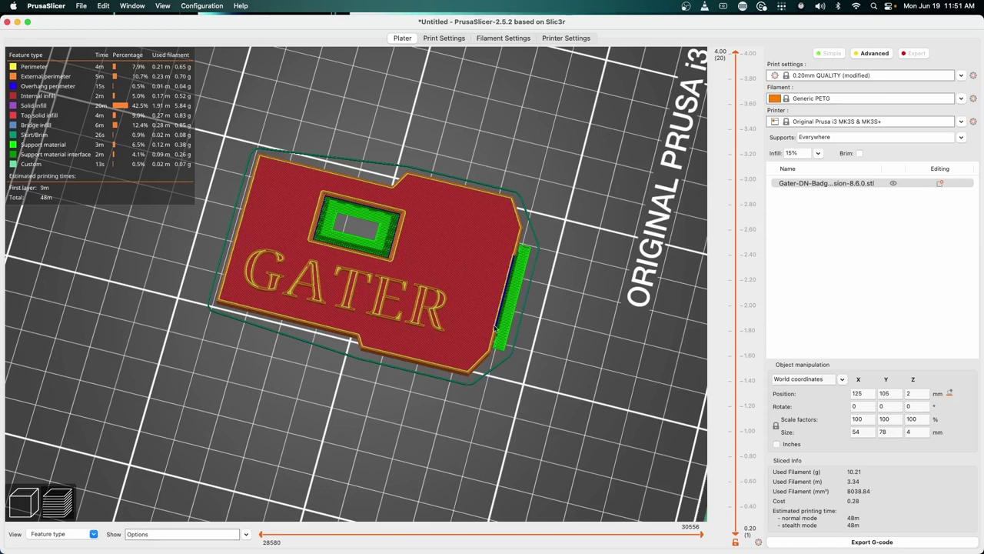
left_click_drag(376, 399, 390, 298)
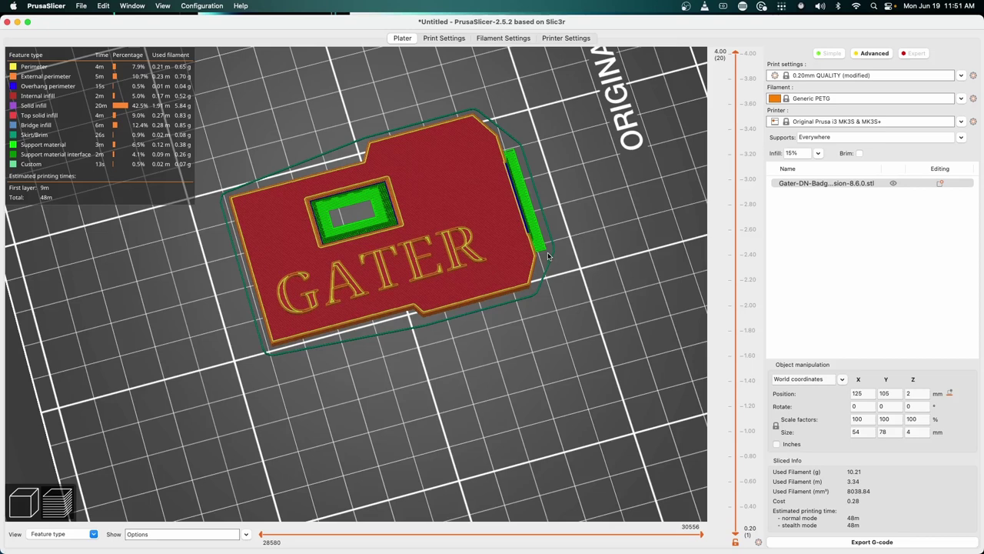
left_click_drag(548, 252, 523, 306)
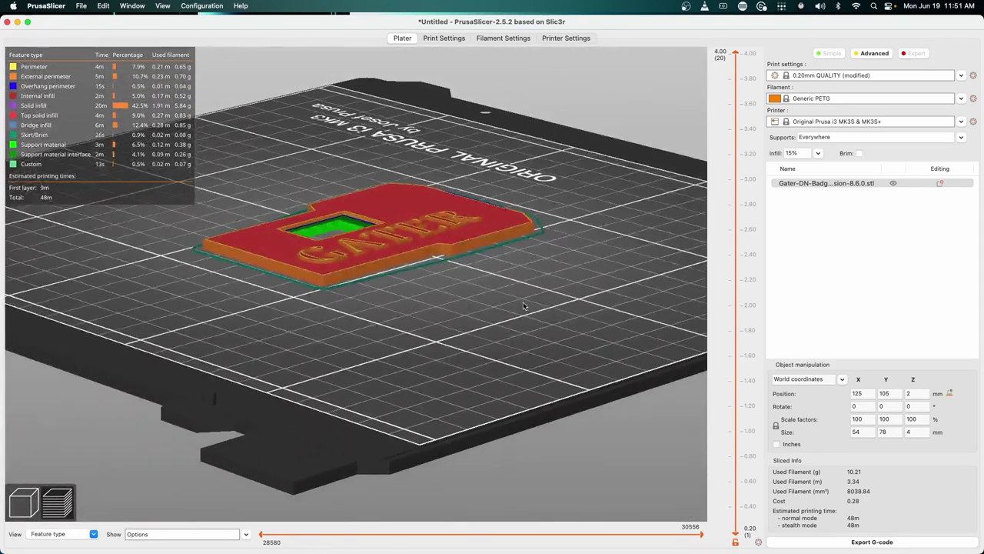
scroll(464, 281, "up", 5)
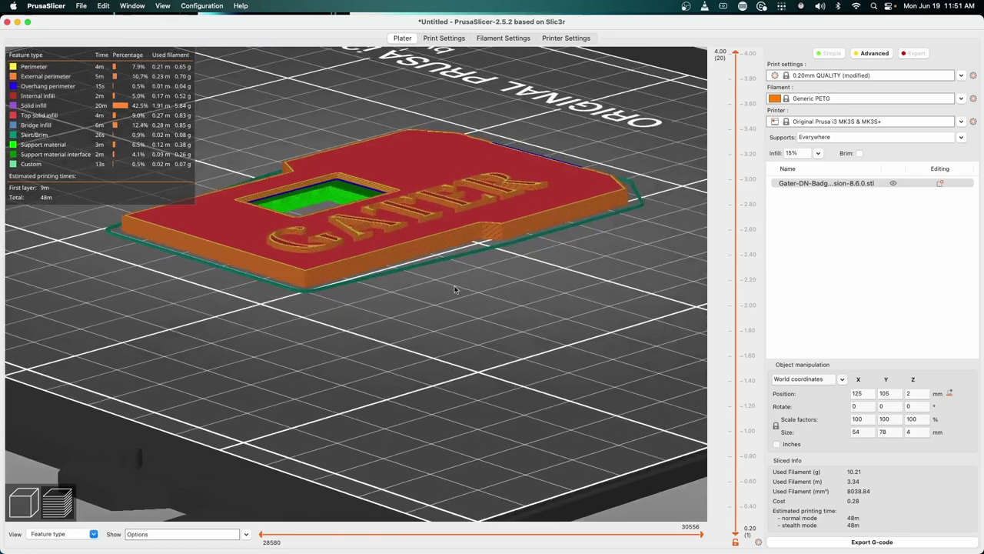
scroll(453, 289, "up", 4)
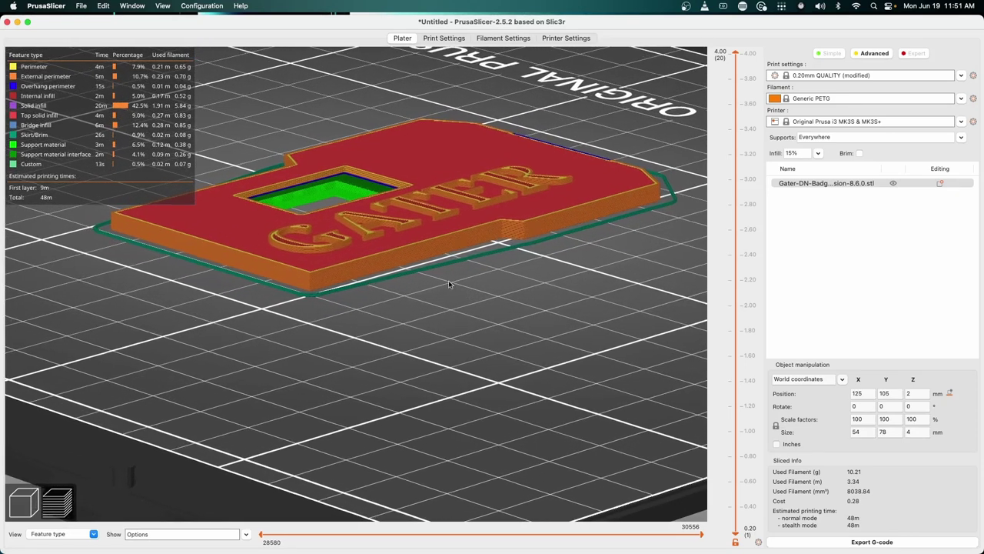
mouse_move(449, 283)
left_mouse_down()
mouse_move(474, 276)
mouse_move(457, 296)
mouse_move(446, 285)
left_mouse_up()
scroll(454, 304, "up", 3)
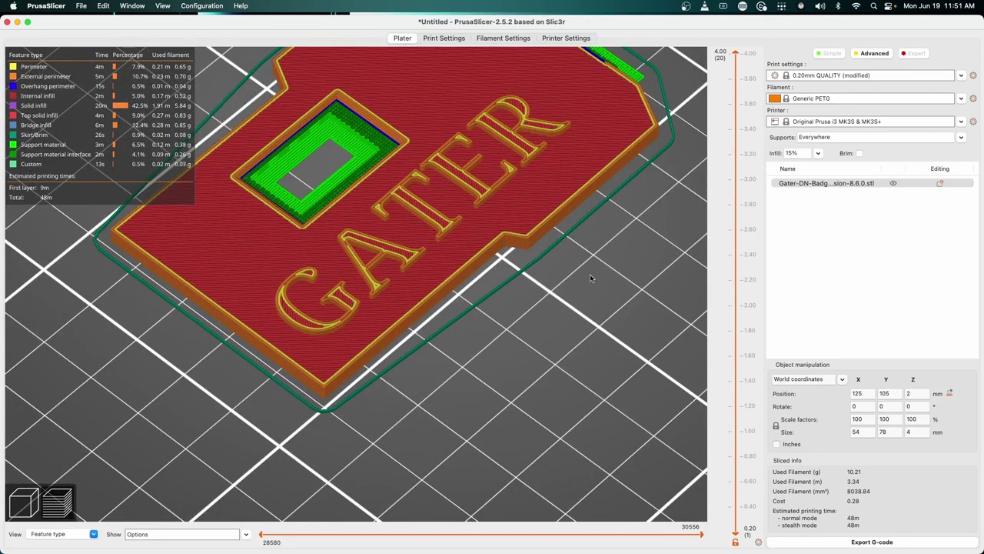
left_click_drag(590, 278, 542, 279)
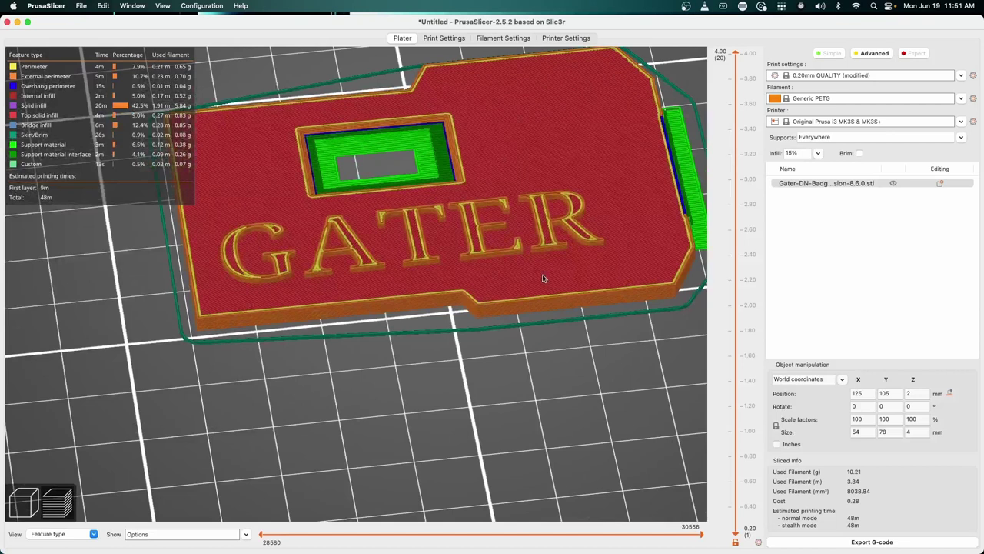
scroll(542, 276, "down", 6)
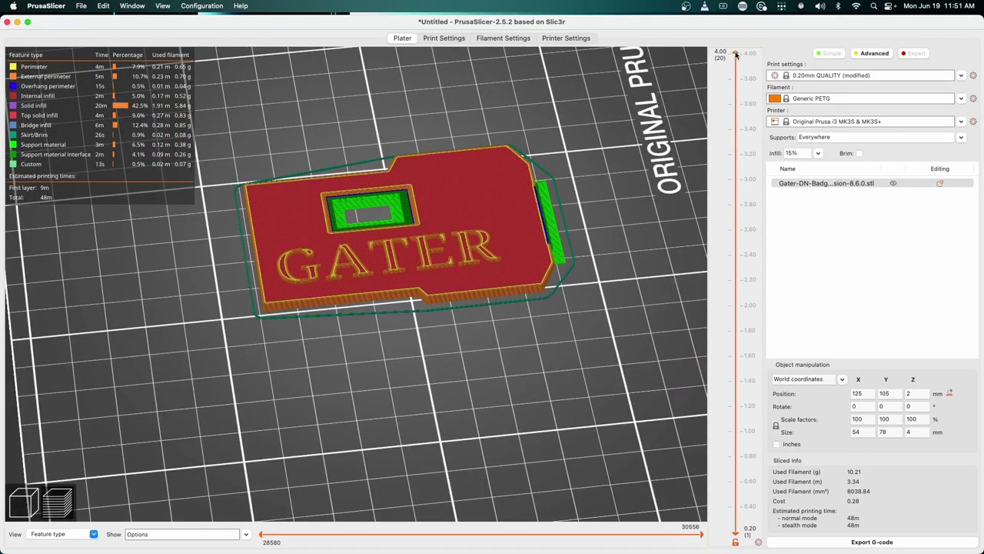
Add a colour change at layer 3.20 mm (16), where the GATER lettering begins.
mouse_move(736, 55)
left_click(736, 75)
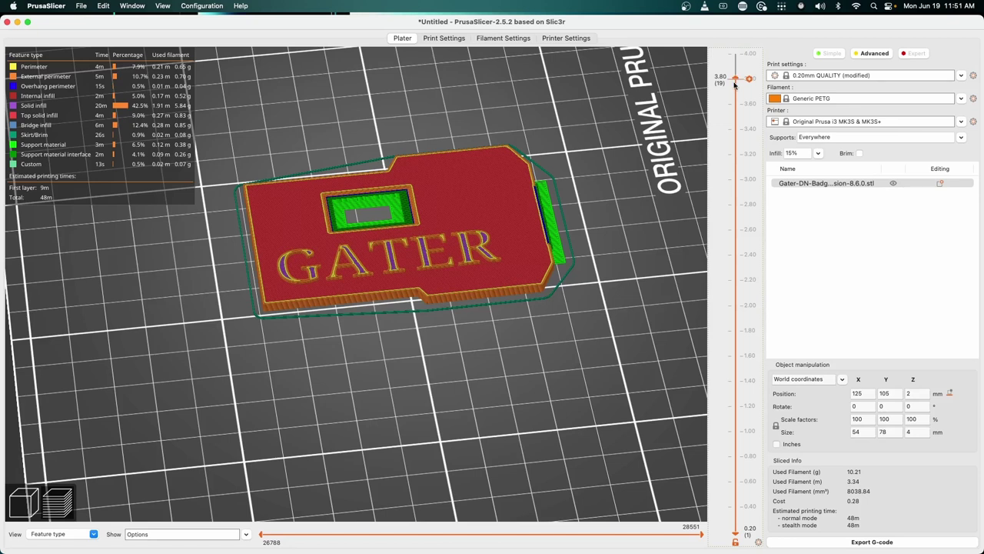
left_click(735, 97)
left_click(734, 129)
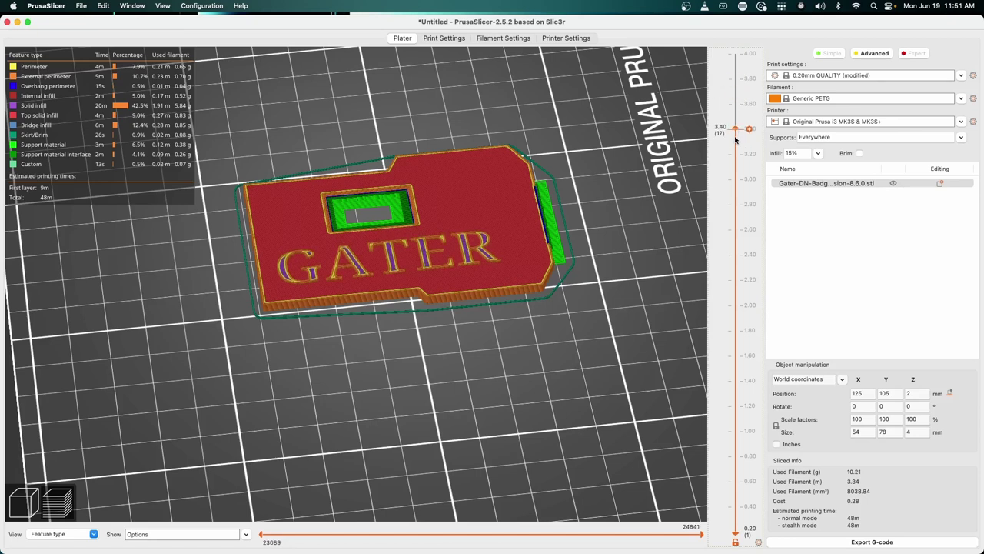
left_click(735, 146)
left_click(736, 176)
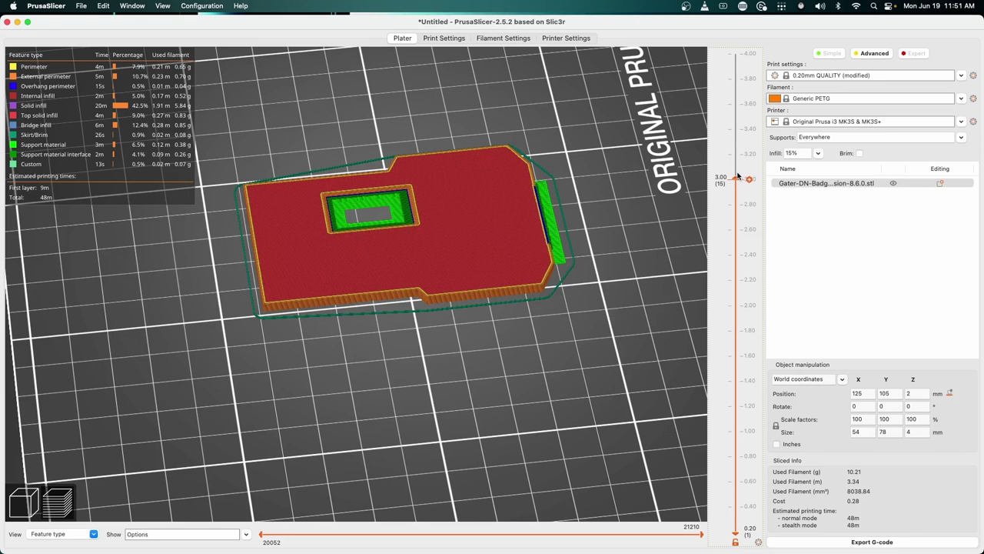
left_click(736, 155)
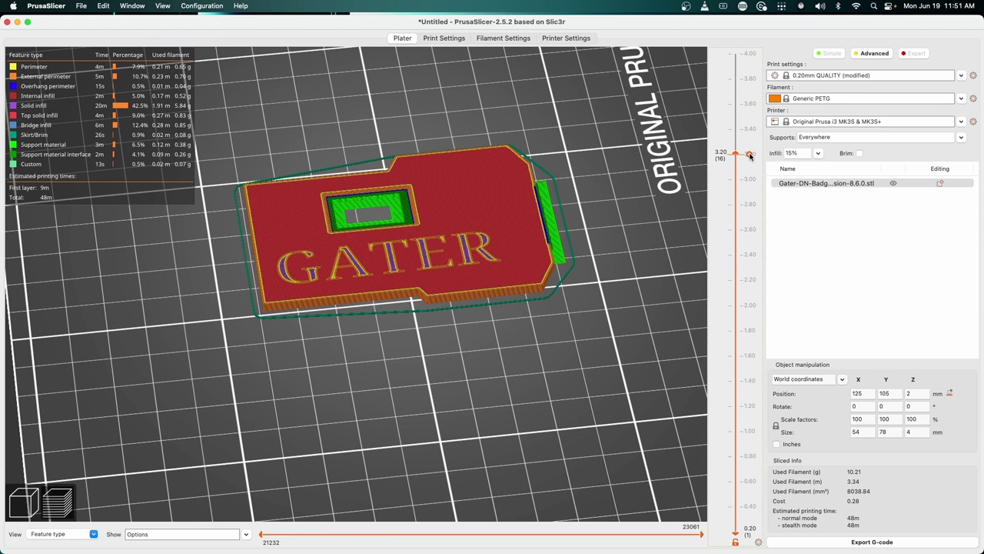
left_click(750, 155)
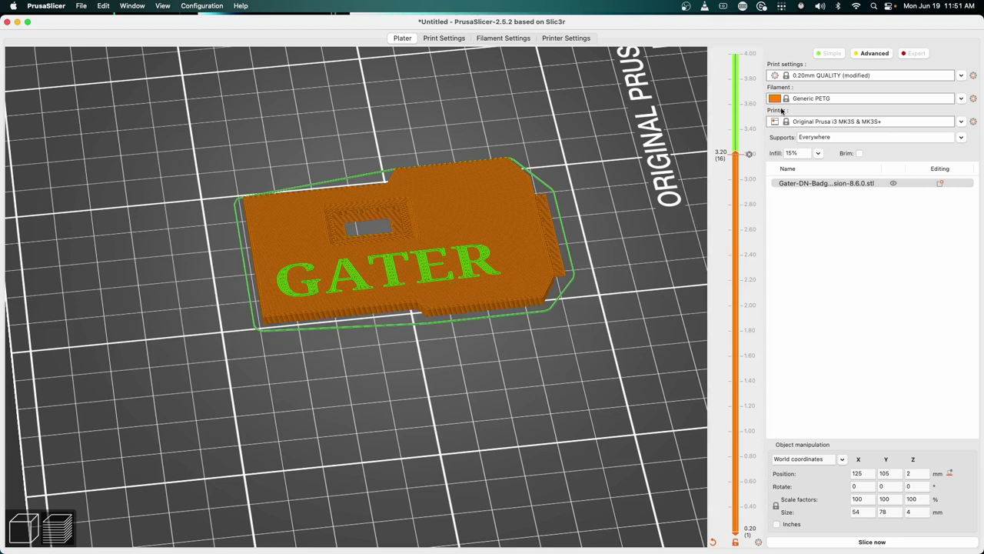
Set the base filament colour to Teal.
left_click(775, 98)
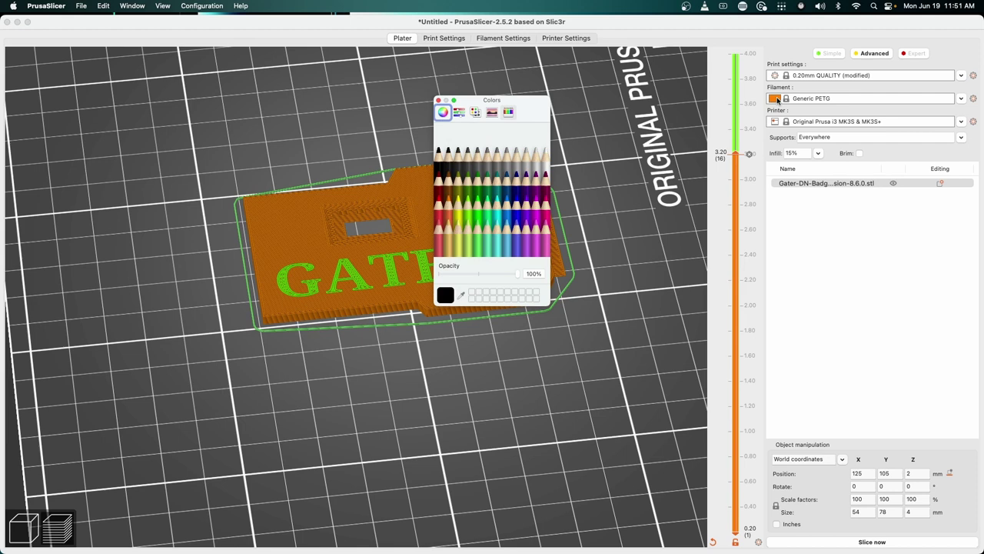
left_click(498, 182)
left_click(438, 101)
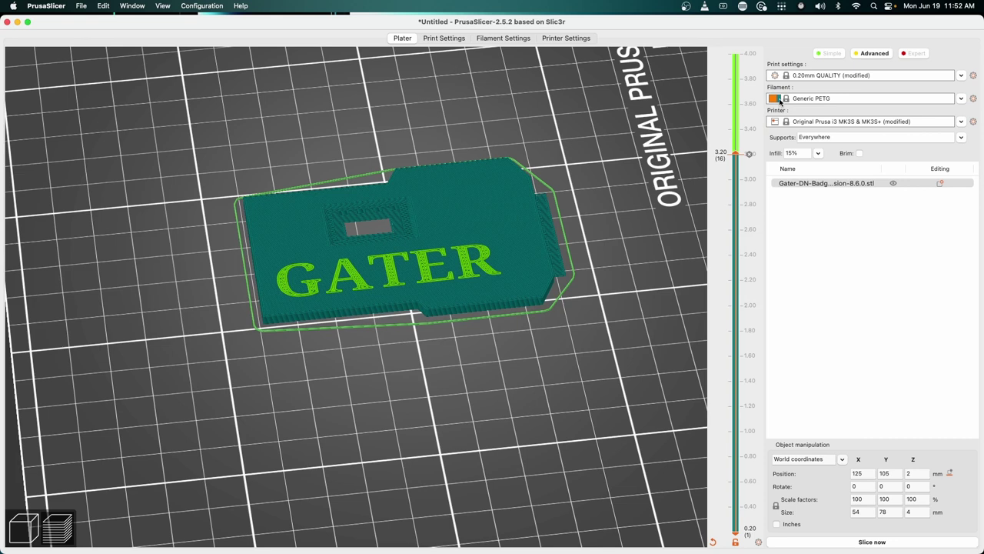
Set the 3.20 mm colour change to Snow white for the GATER lettering.
left_click(736, 104)
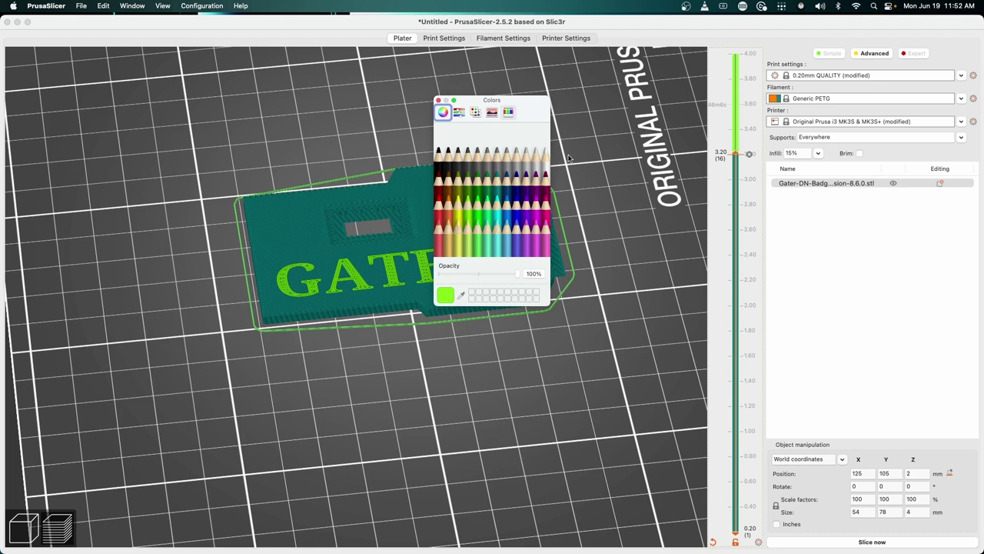
left_click(545, 158)
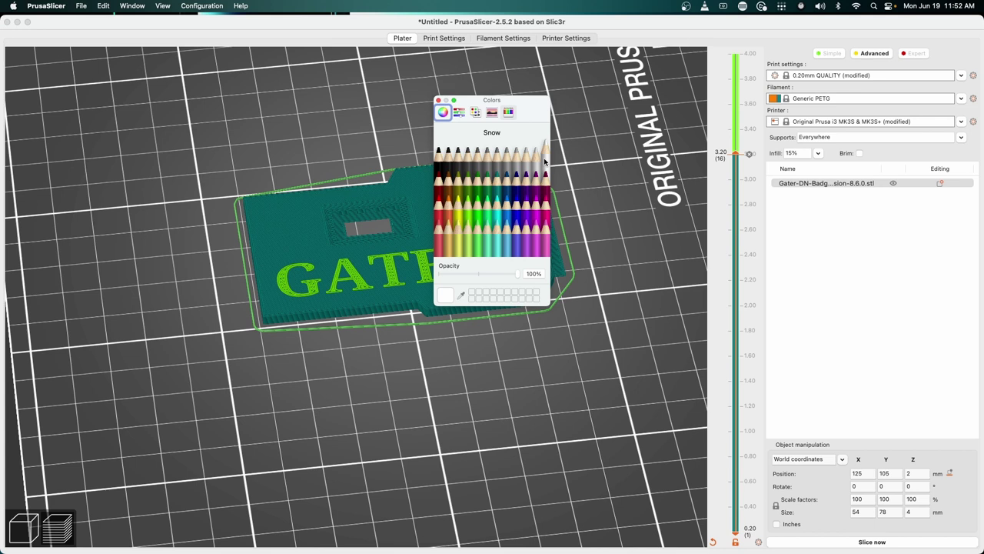
left_click(438, 101)
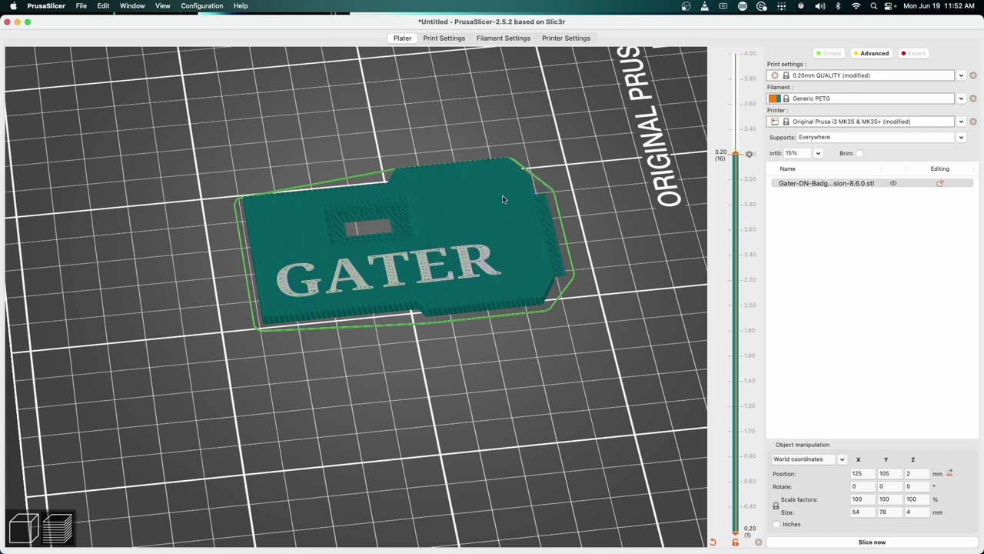
Show all layers up to 4.00 mm (20) and orbit and zoom around the teal badge.
left_click_drag(575, 243, 605, 253)
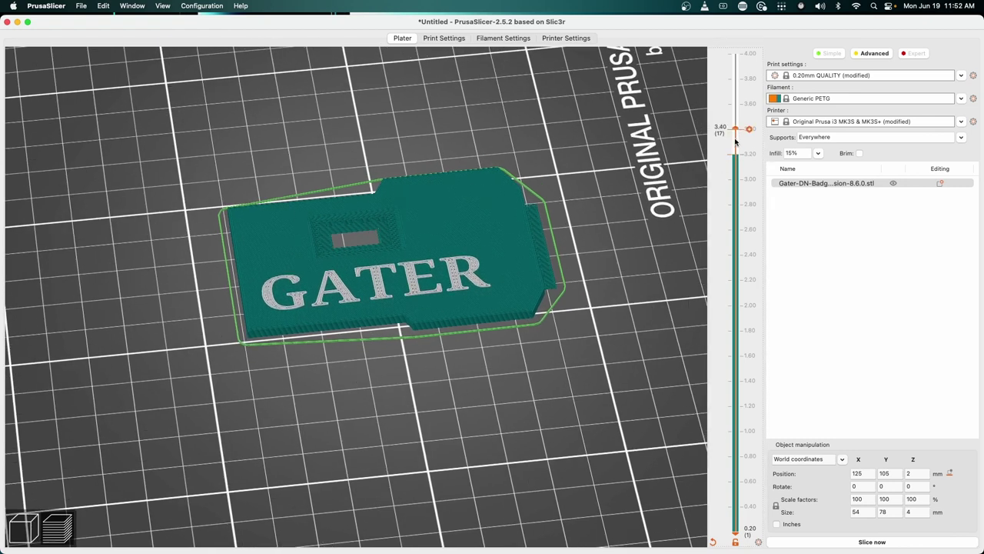
left_click_drag(735, 127, 740, 64)
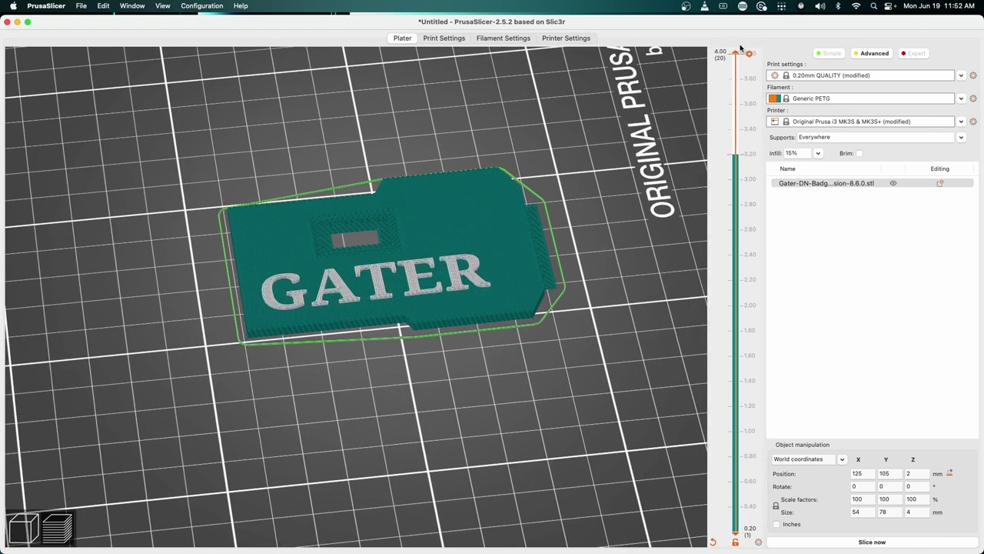
mouse_move(611, 339)
left_mouse_down()
mouse_move(569, 344)
mouse_move(606, 347)
left_mouse_up()
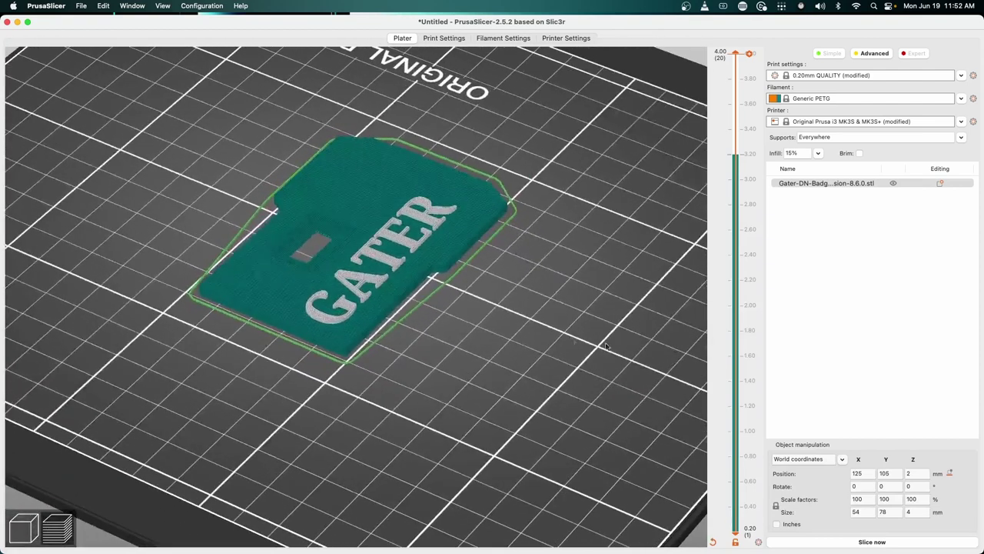
scroll(485, 315, "up", 5)
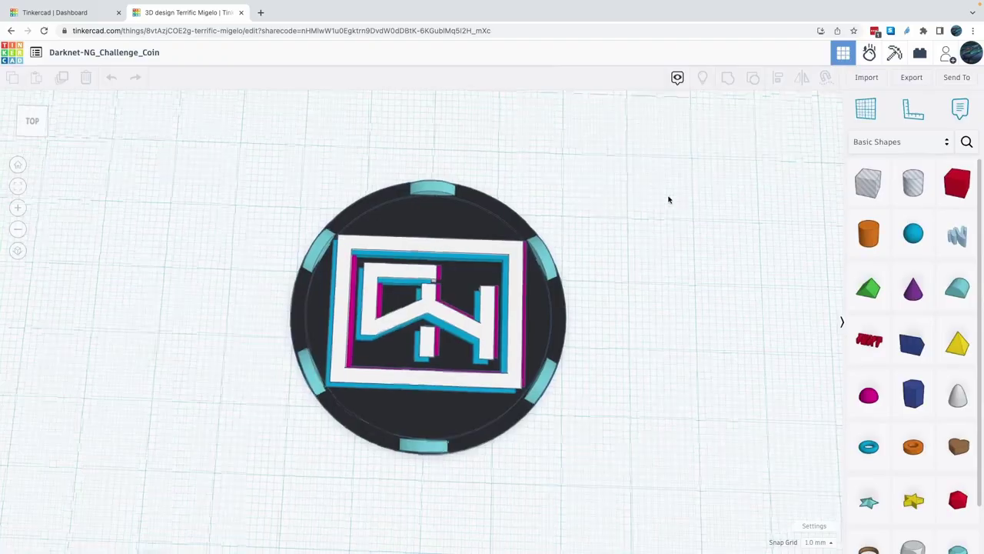
right_click_drag(668, 197, 746, 233)
scroll(481, 147, "down", 2)
scroll(490, 153, "up", 2)
scroll(523, 171, "up", 2)
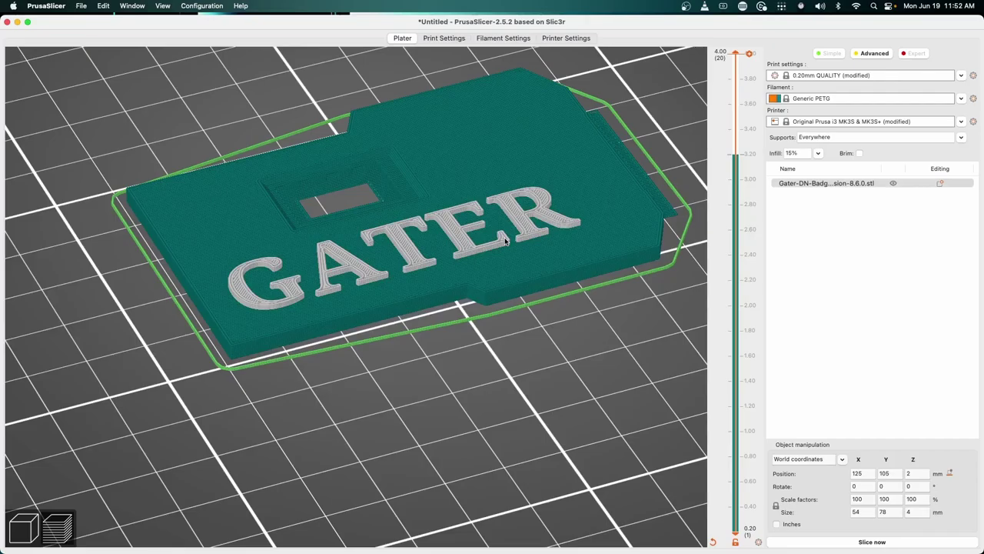
Add a second colour change at layer 3.60 mm and colour it Magenta.
left_click_drag(506, 241, 676, 104)
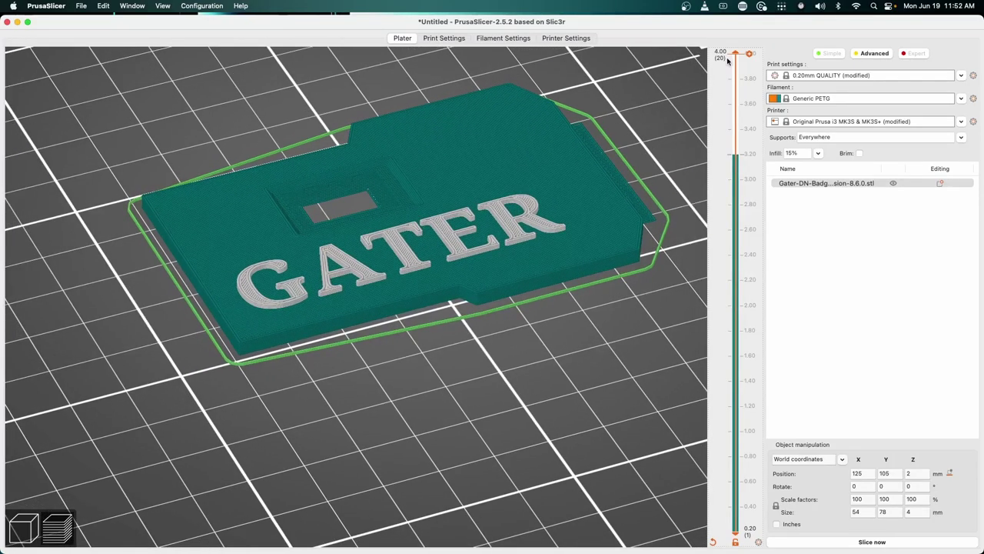
left_click_drag(735, 56, 741, 103)
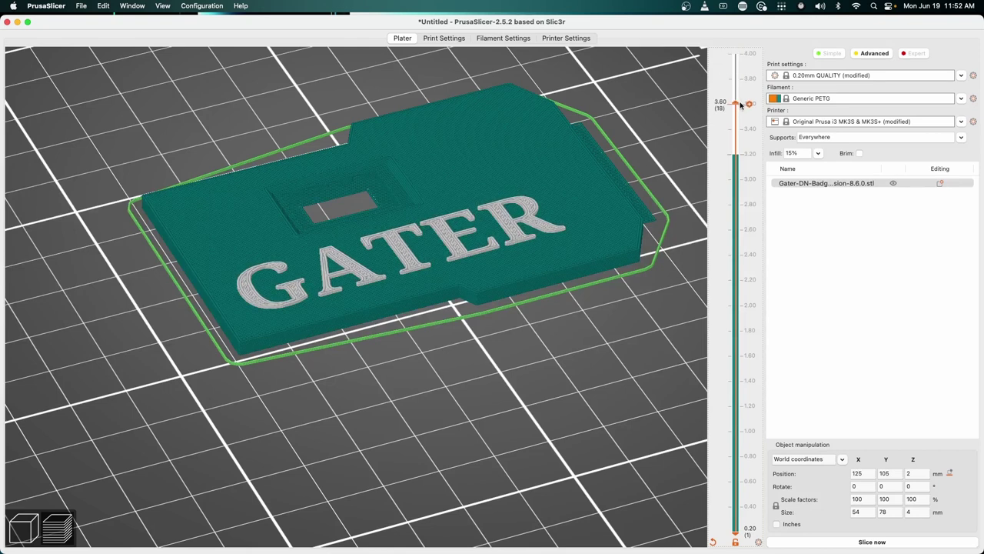
left_click(749, 104)
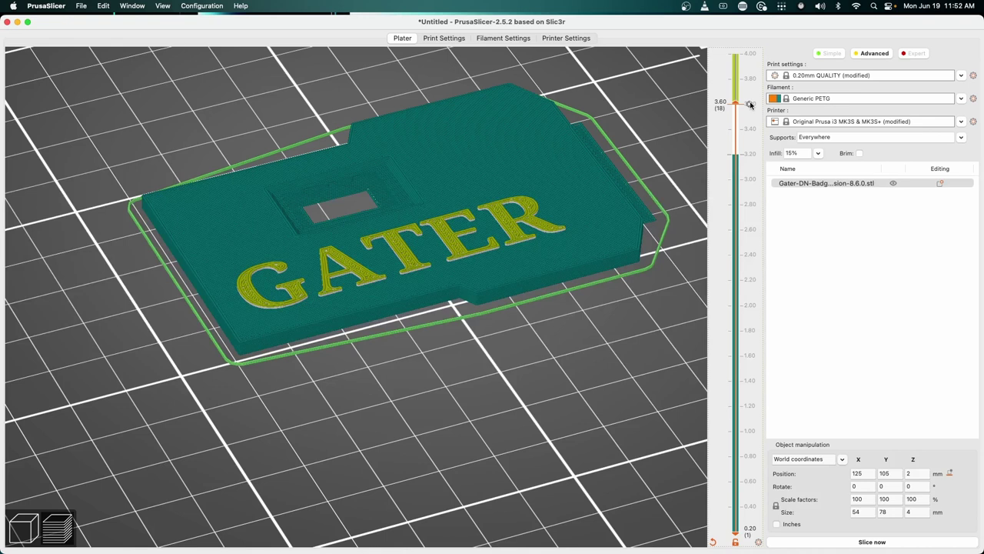
left_click_drag(736, 104, 741, 66)
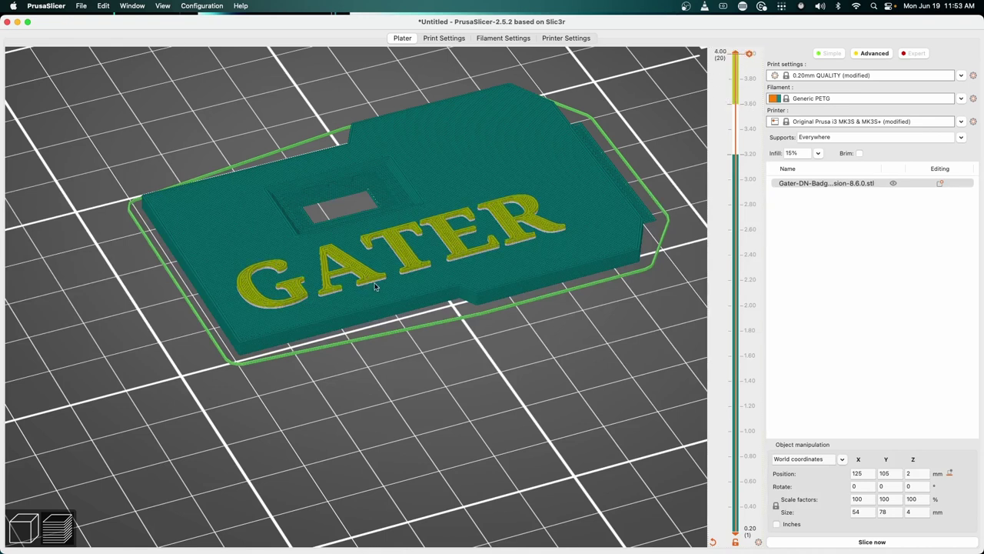
left_click(737, 71)
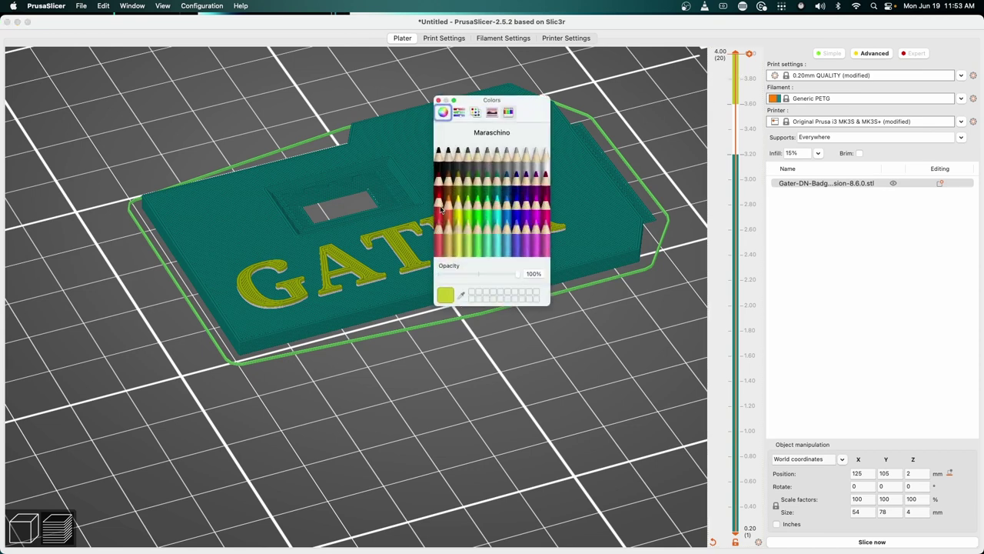
left_click(536, 199)
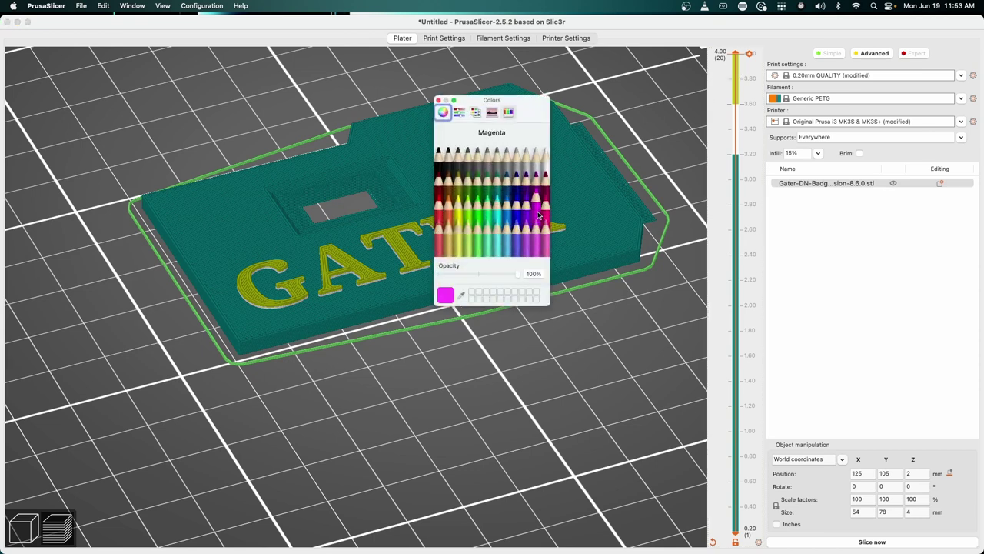
left_click(438, 100)
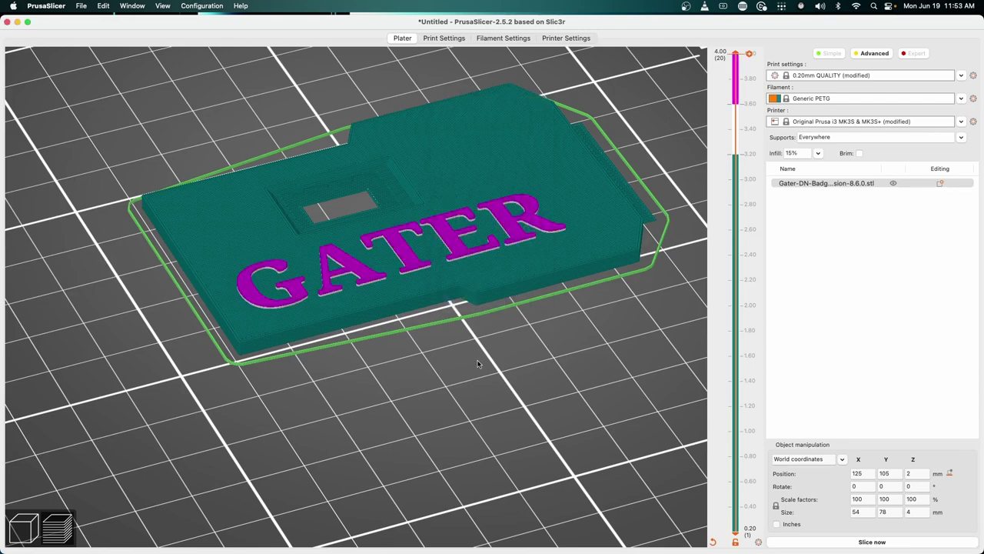
mouse_move(478, 363)
left_mouse_down()
mouse_move(458, 330)
mouse_move(442, 369)
mouse_move(430, 347)
mouse_move(474, 366)
left_mouse_up()
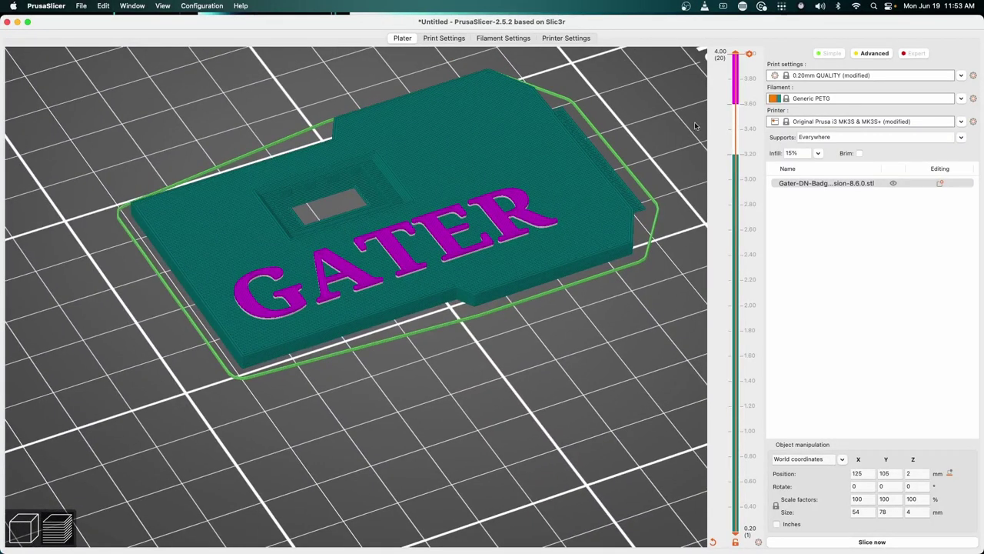
Remove the magenta colour change at 3.60 mm so the lettering previews white again.
left_click(742, 106)
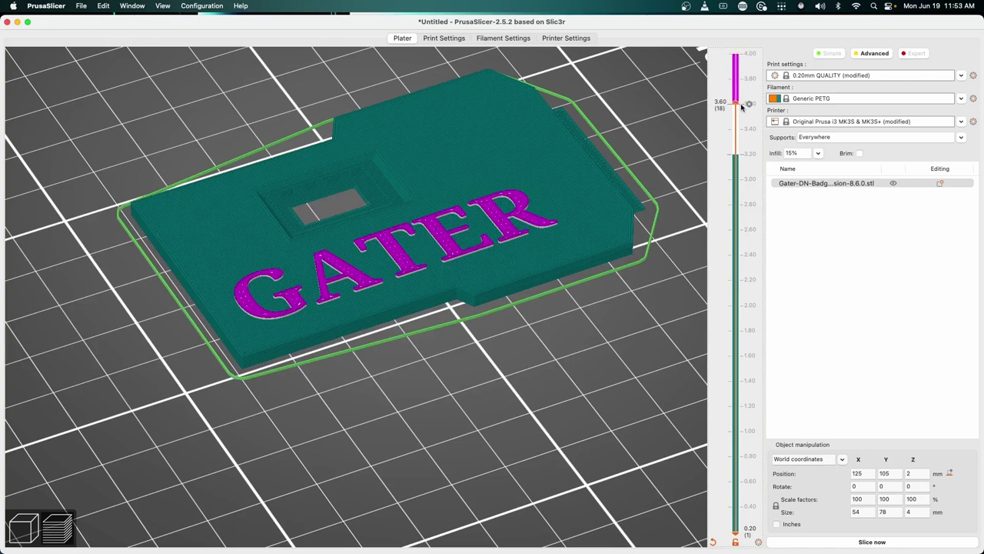
left_click(750, 106)
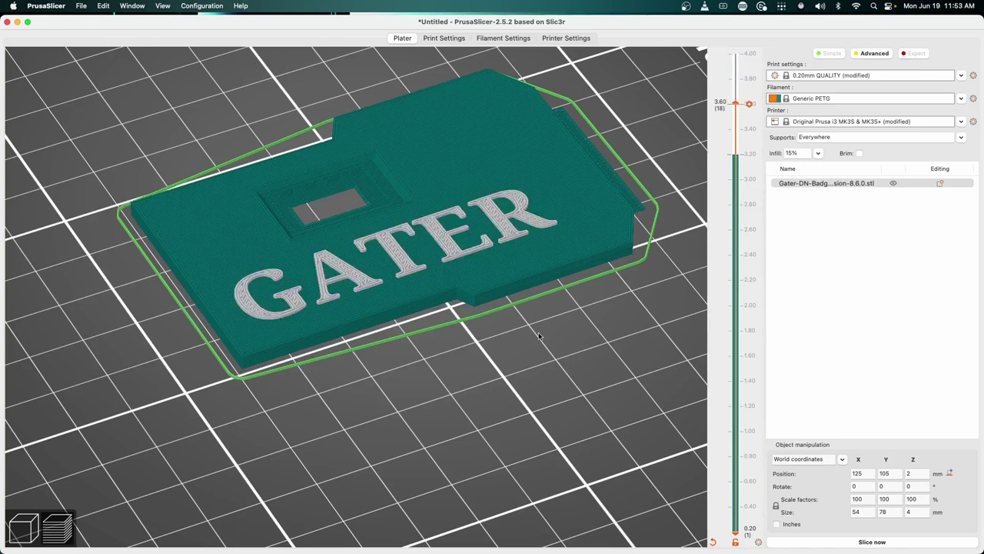
scroll(538, 336, "down", 6)
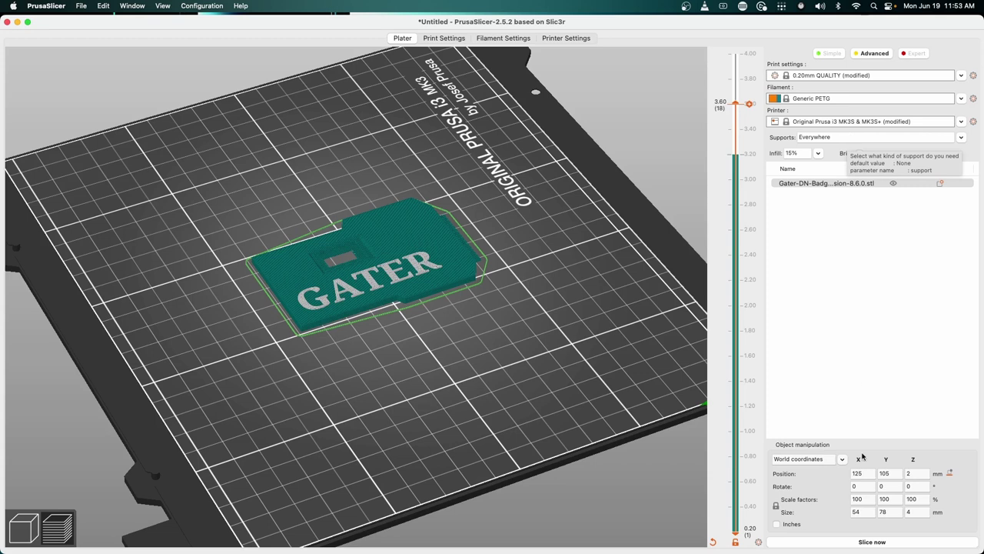
left_click(874, 541)
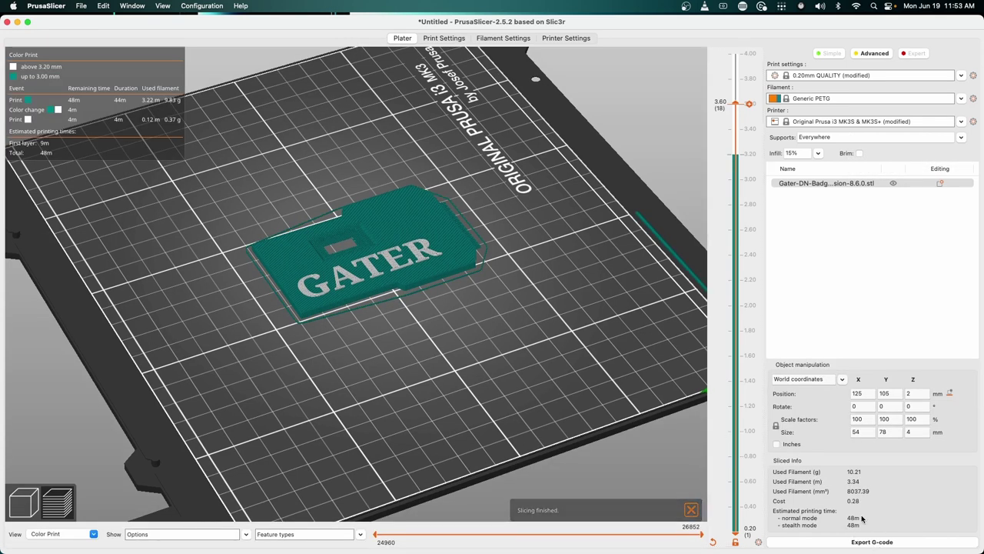
left_click_drag(621, 340, 583, 354)
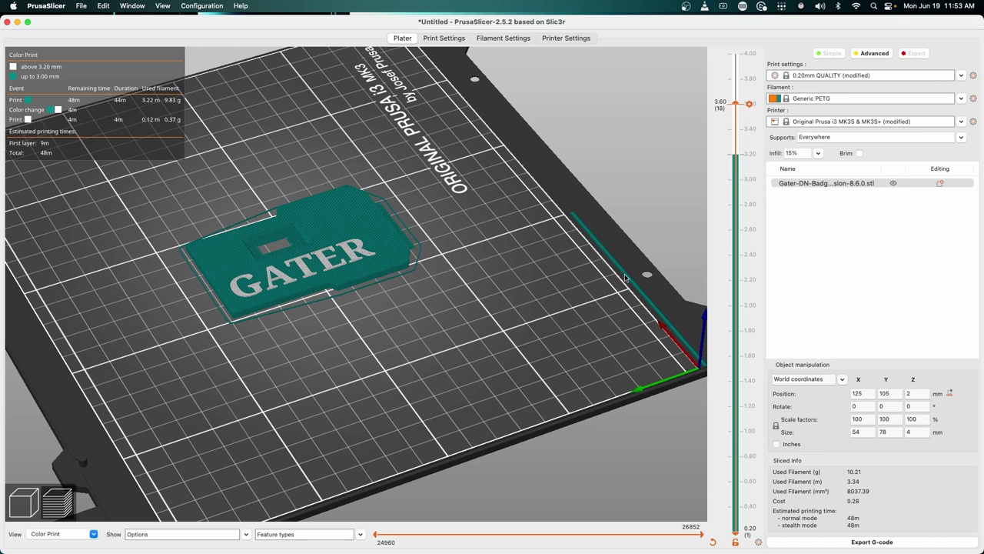
left_click_drag(509, 275, 428, 284)
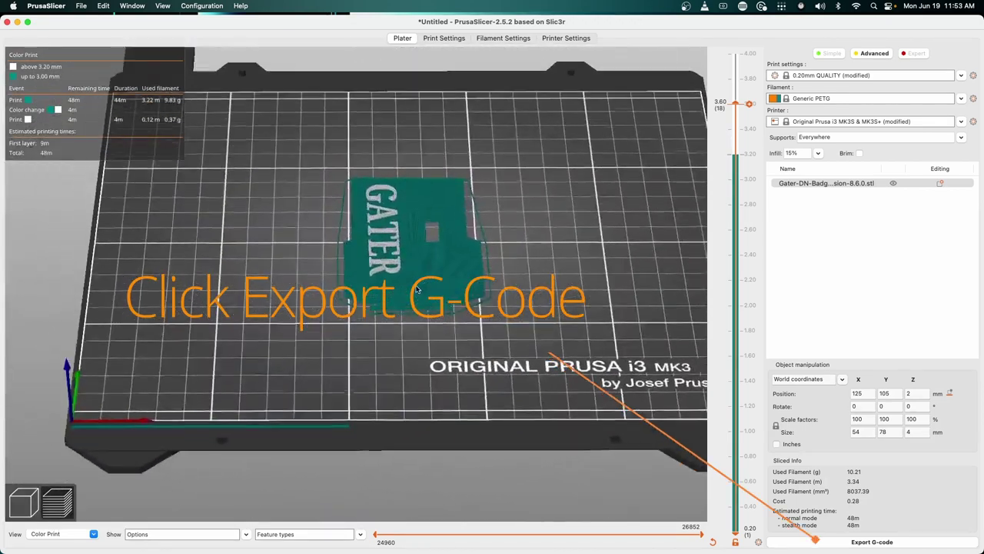
Export the G-code to the 3D-Print folder under its suggested 48m file name.
key("super+g")
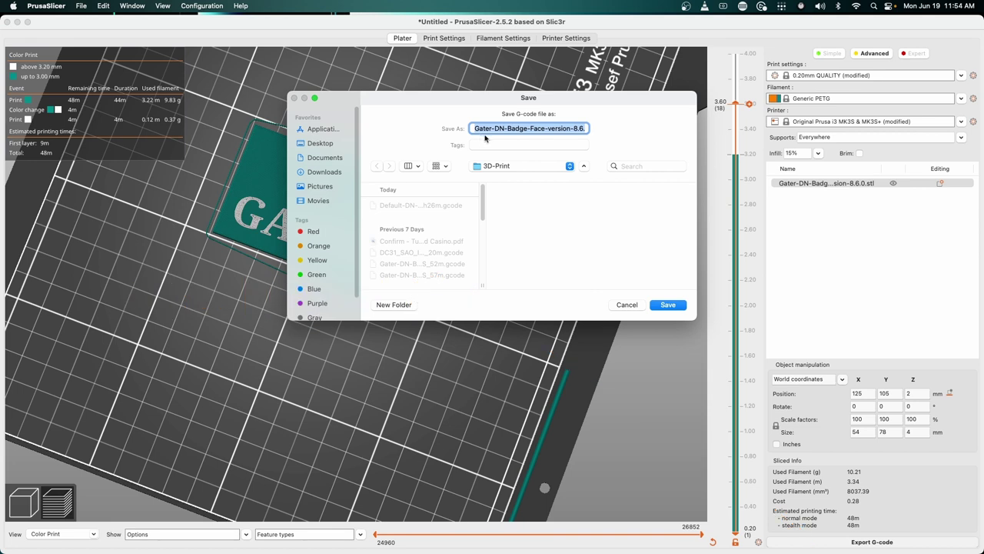
left_click(676, 308)
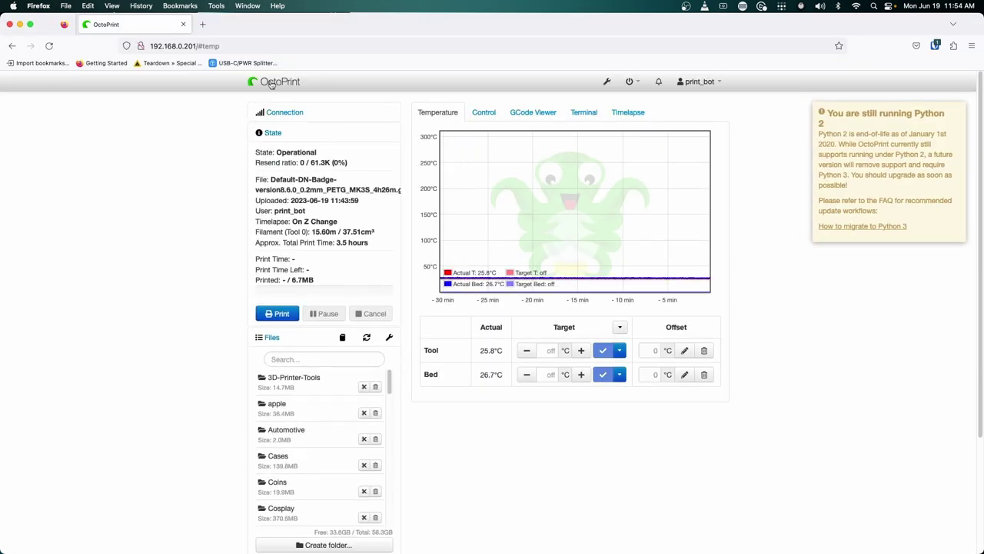
Dismiss OctoPrint's Python 2 warning and open the Darknet-NG folder in the Files list.
mouse_move(844, 130)
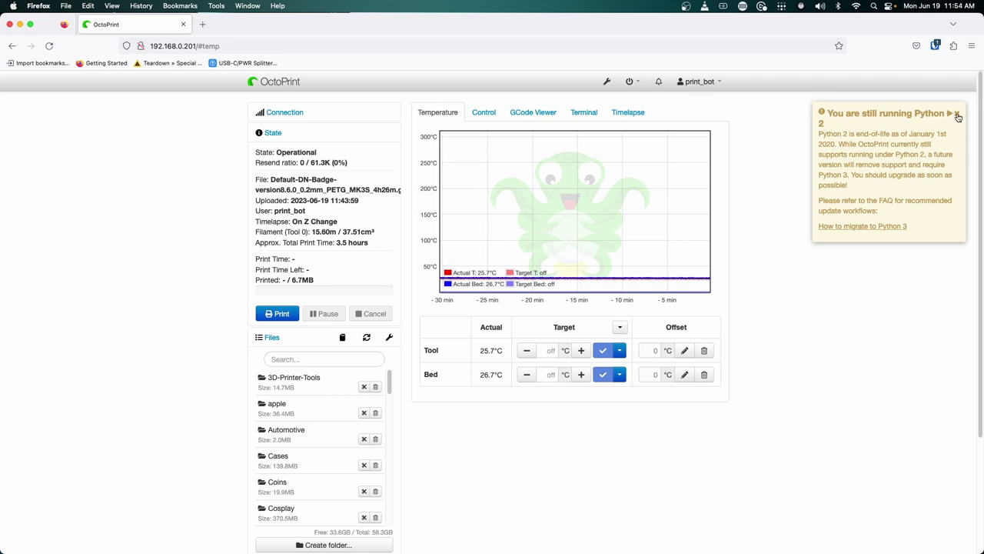
left_click(957, 113)
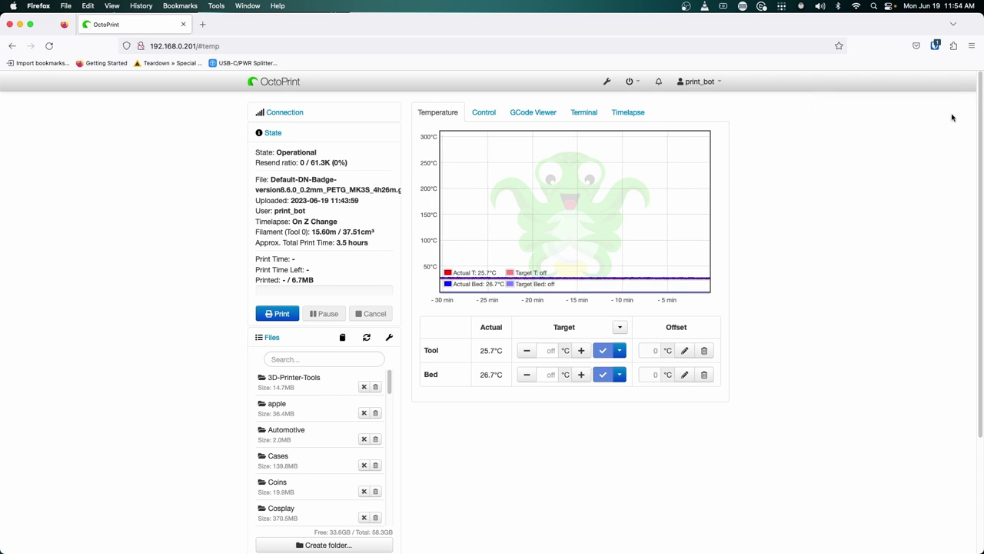
scroll(311, 475, "down", 2)
left_click(313, 478)
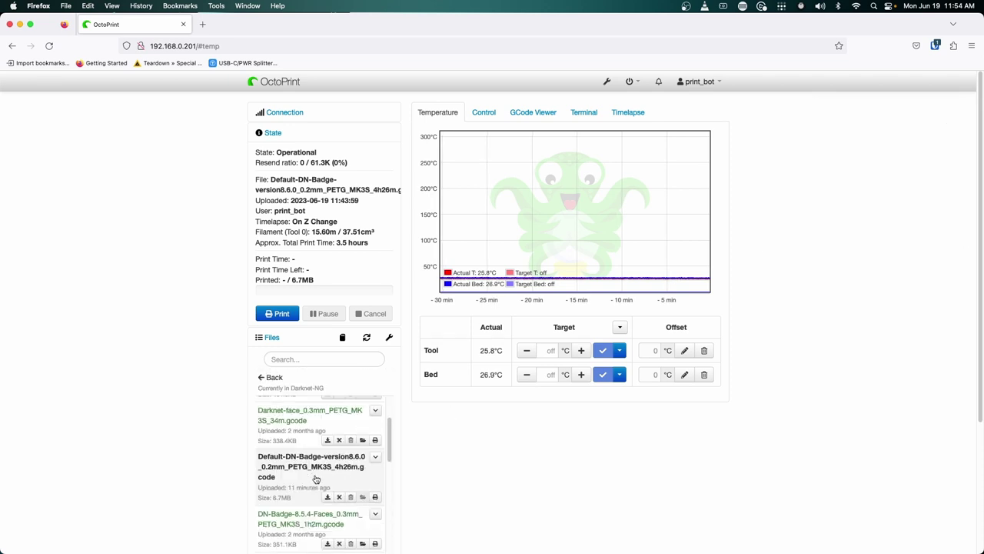
scroll(204, 460, "down", 3)
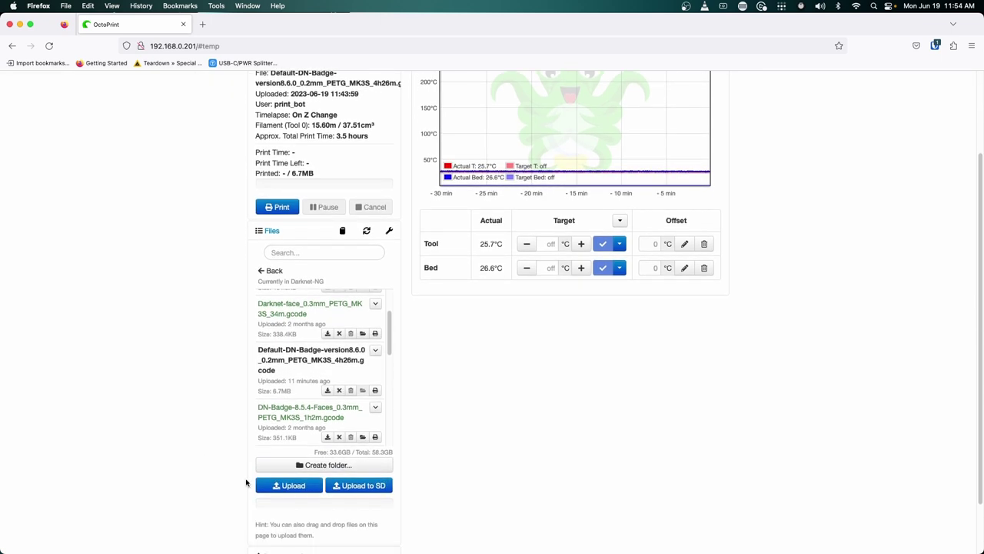
Upload Gater-DN-Badge-Face-version-8.6.0_0.2mm_PETG_MK3S_48m.gcode from the 3D-Print folder.
left_click(310, 487)
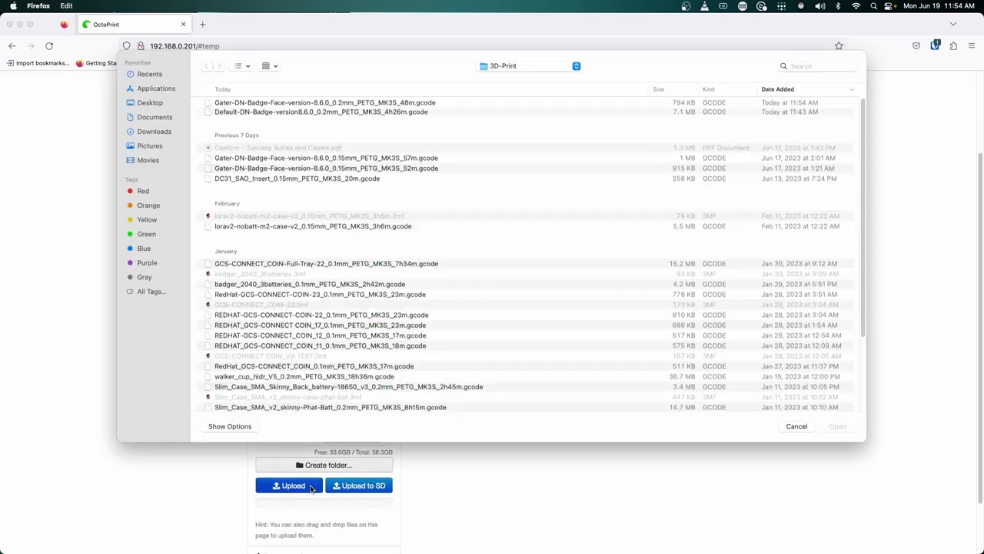
left_click(320, 106)
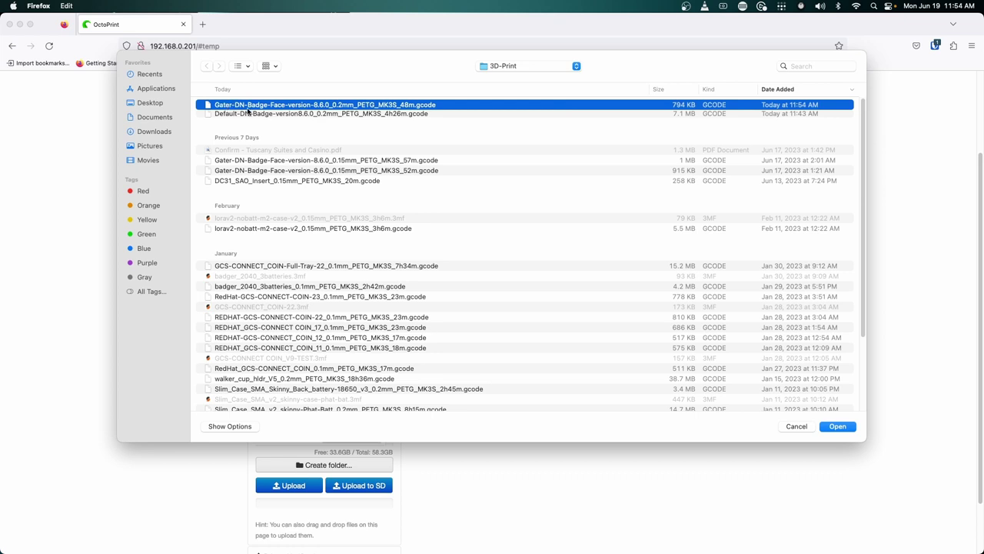
left_click(836, 427)
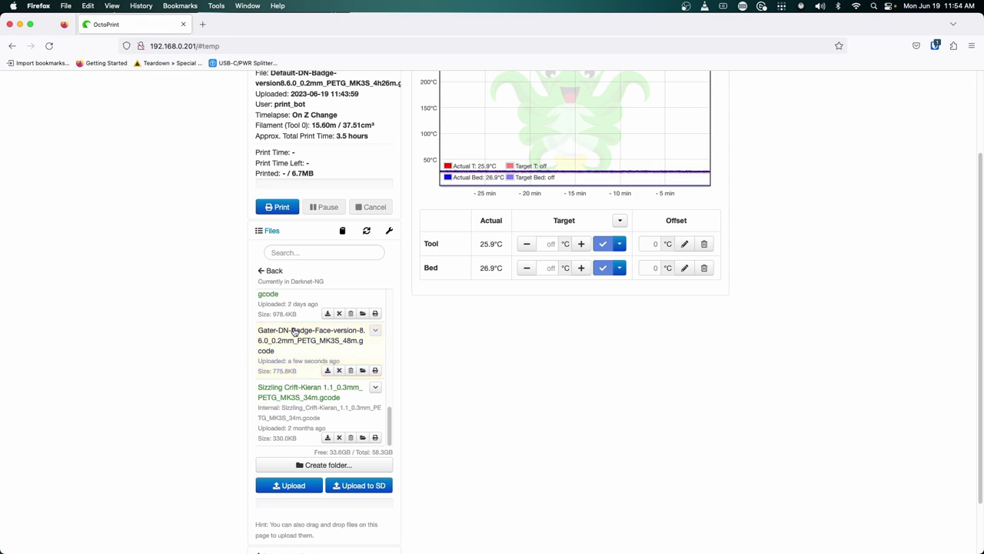
Return to OctoPrint's Temperature chart via the Control tab, with the Gater badge G-code loaded.
scroll(164, 280, "up", 3)
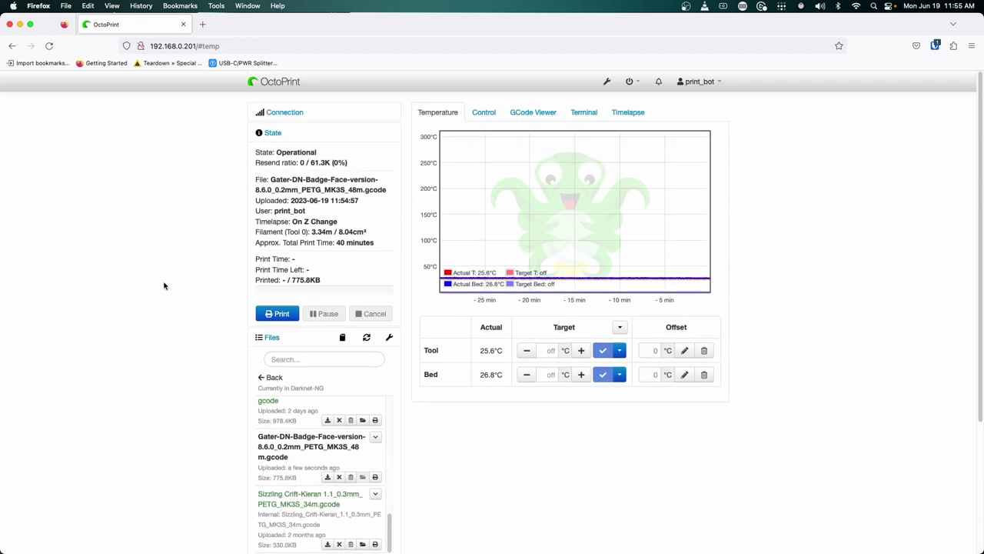
left_click(476, 116)
left_click(438, 112)
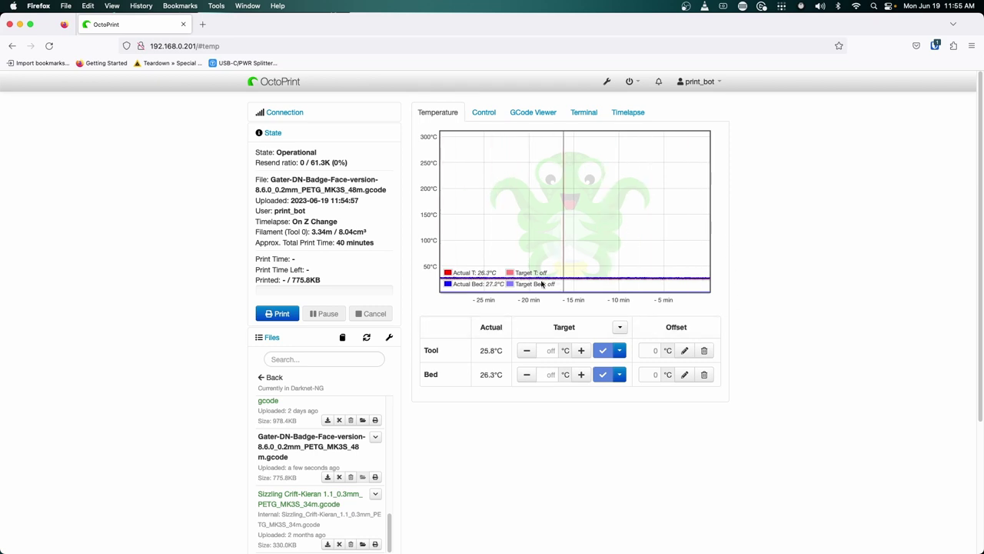
Show the Gater badge's 20-layer preview in OctoPrint's GCode Viewer, estimated at 40 minutes.
left_click(483, 112)
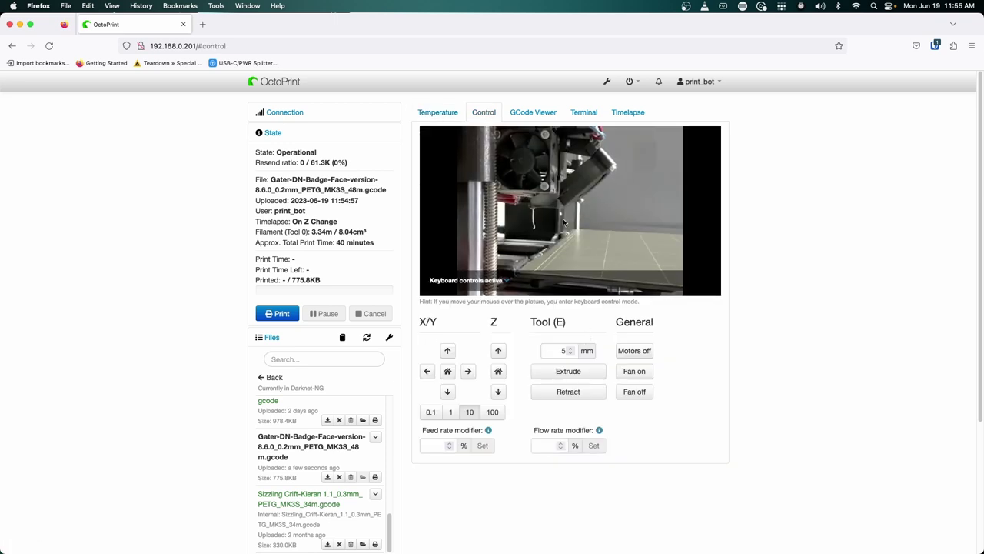
left_click(540, 114)
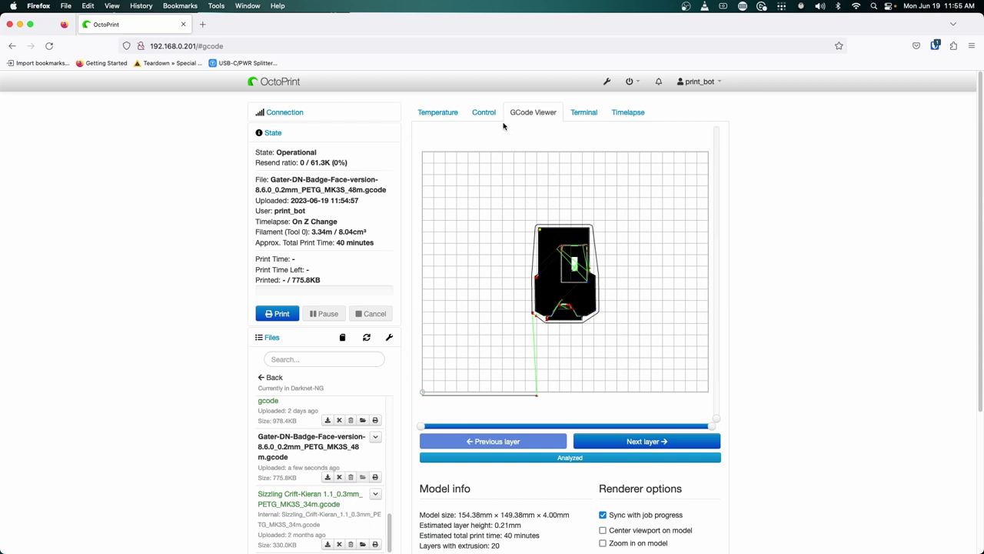